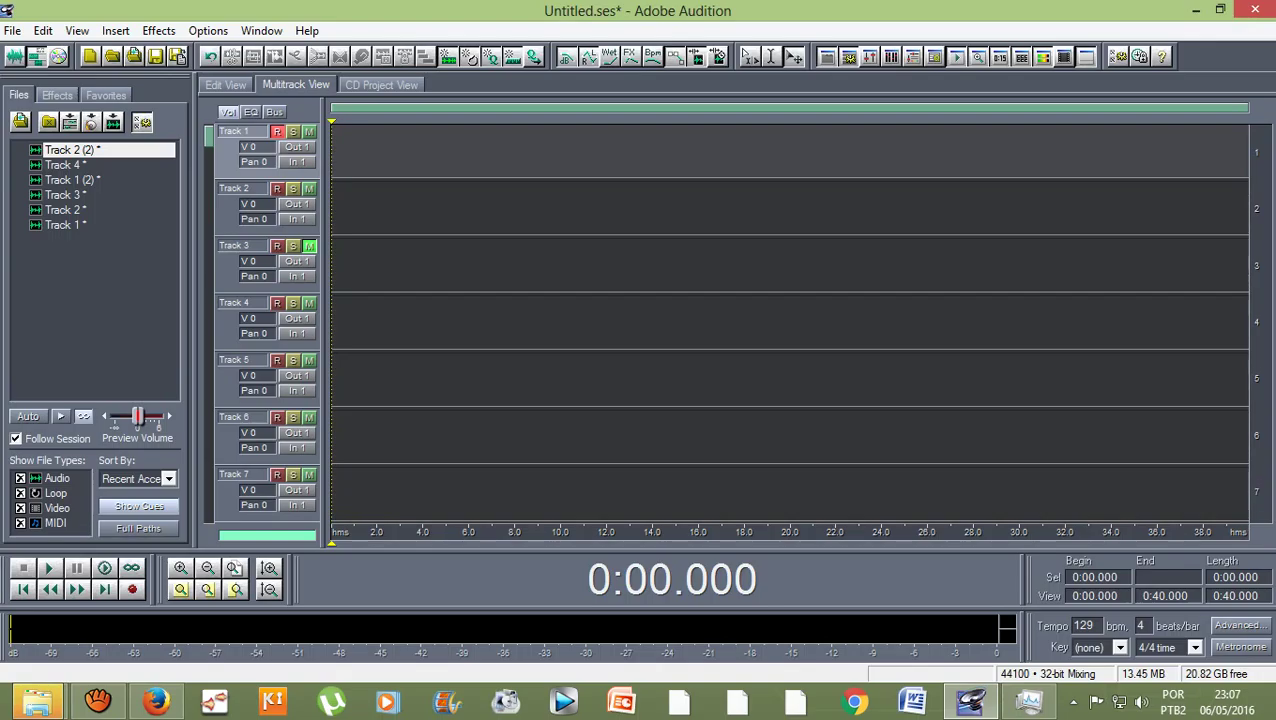
# Enlarge the track height and record a take of about 24 seconds on Track 1 from the session start.
pyautogui.hotkey('alt', 'Up')
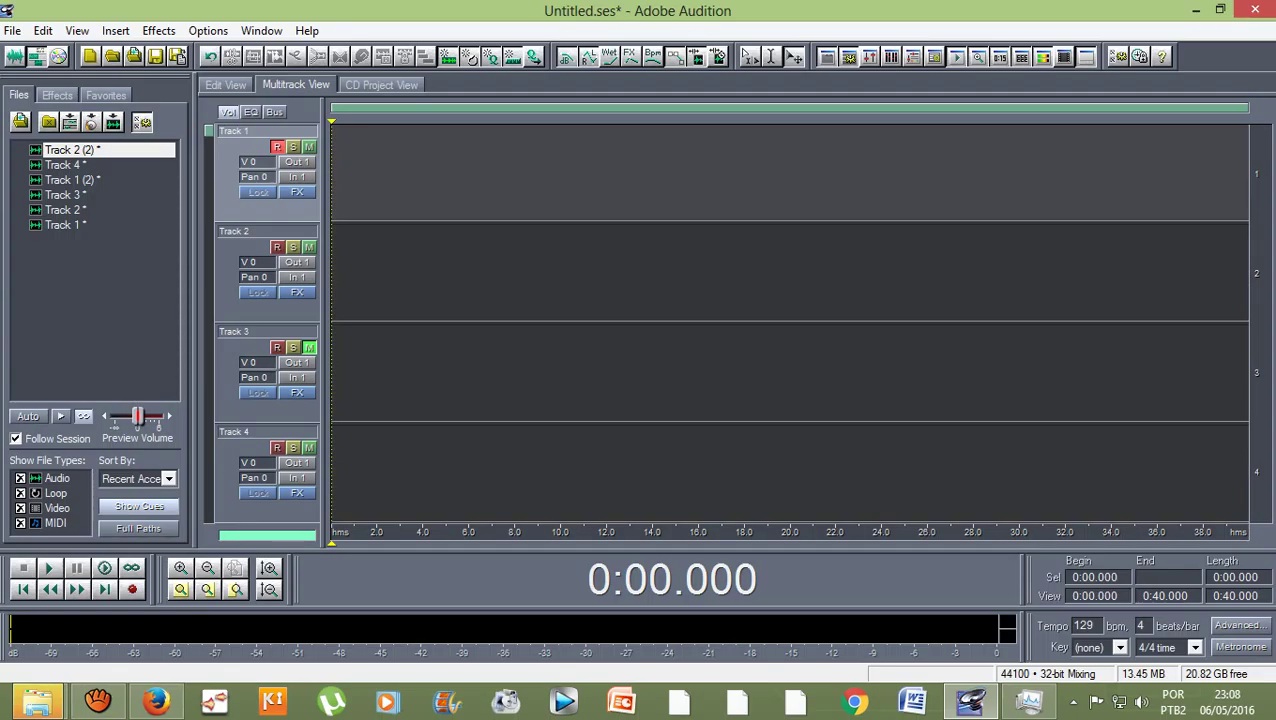
pyautogui.hotkey('alt', 'Up')
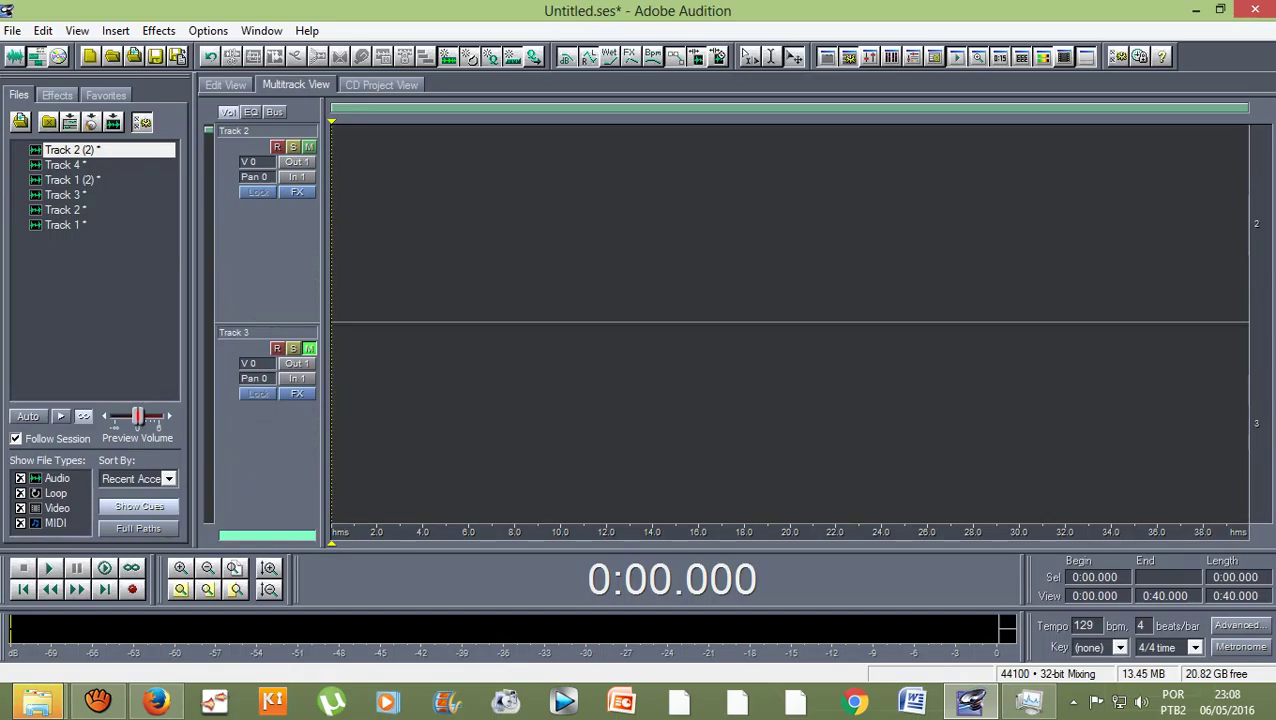
pyautogui.scroll(1, 789, 322)
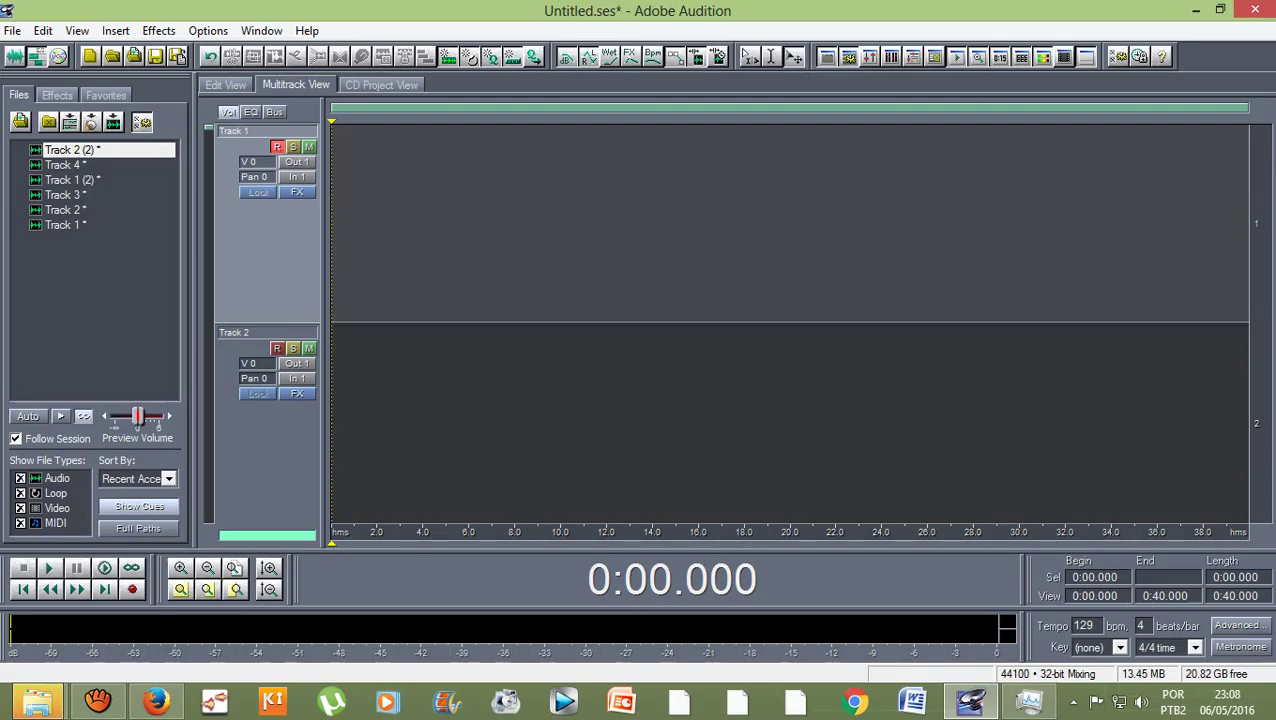
pyautogui.click(132, 589)
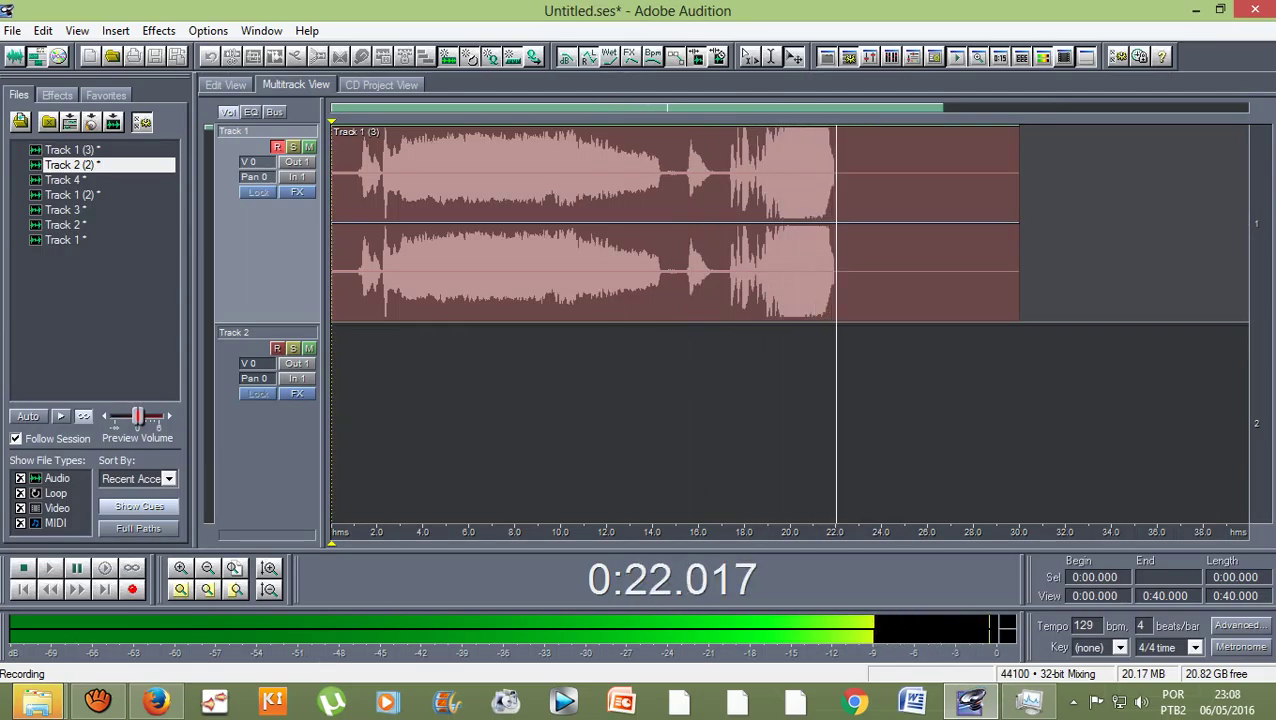
pyautogui.press('space')
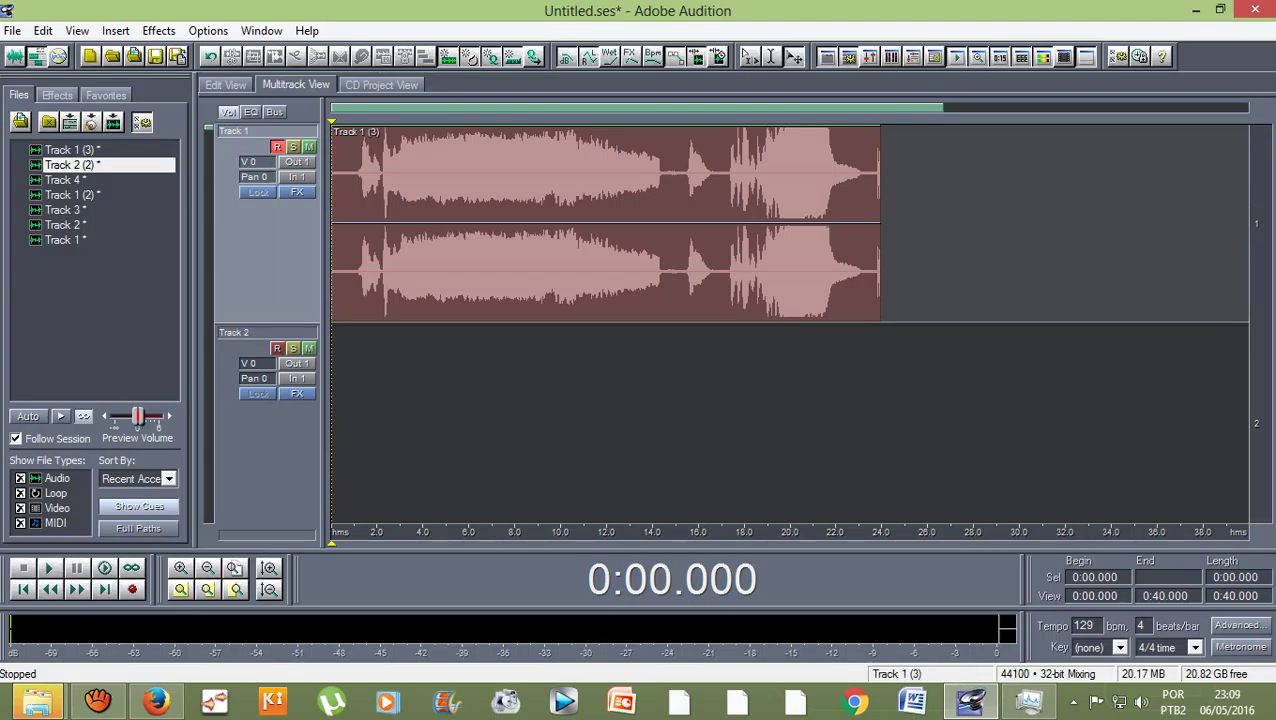
# Disarm recording on Track 1 and trim the end of its recorded clip back to about 14.5 seconds.
pyautogui.click(578, 243)
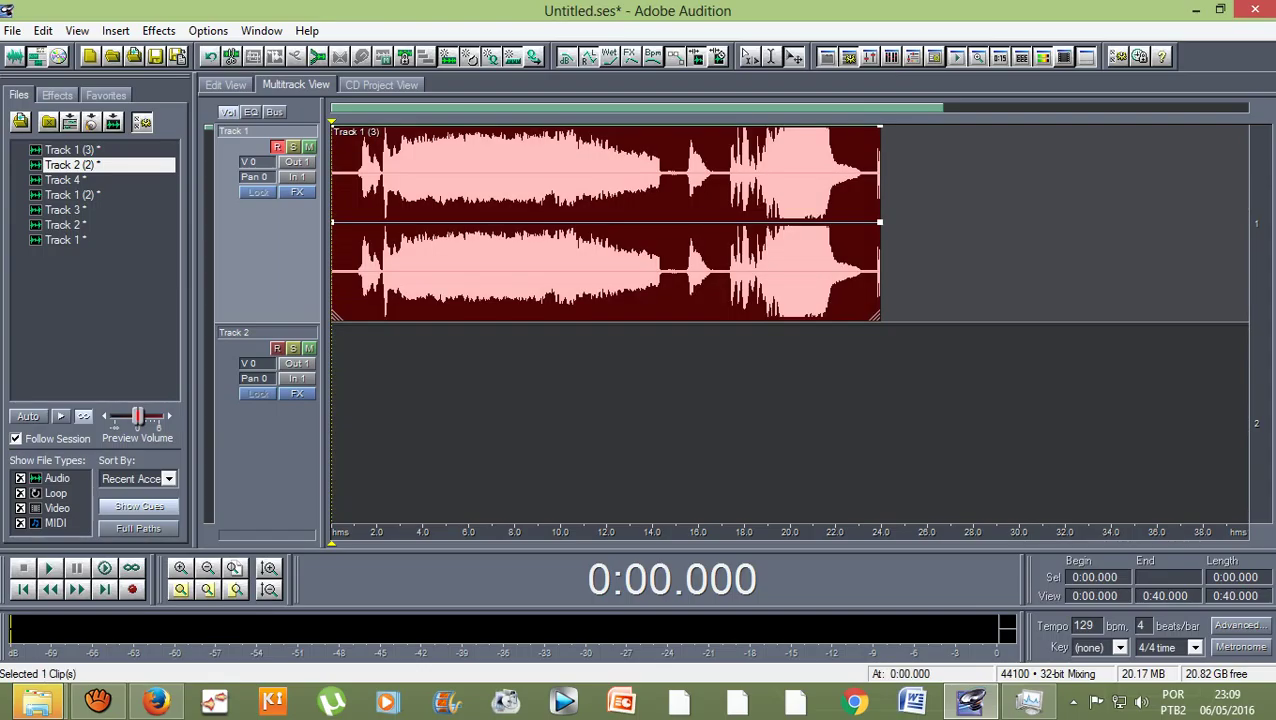
pyautogui.click(277, 147)
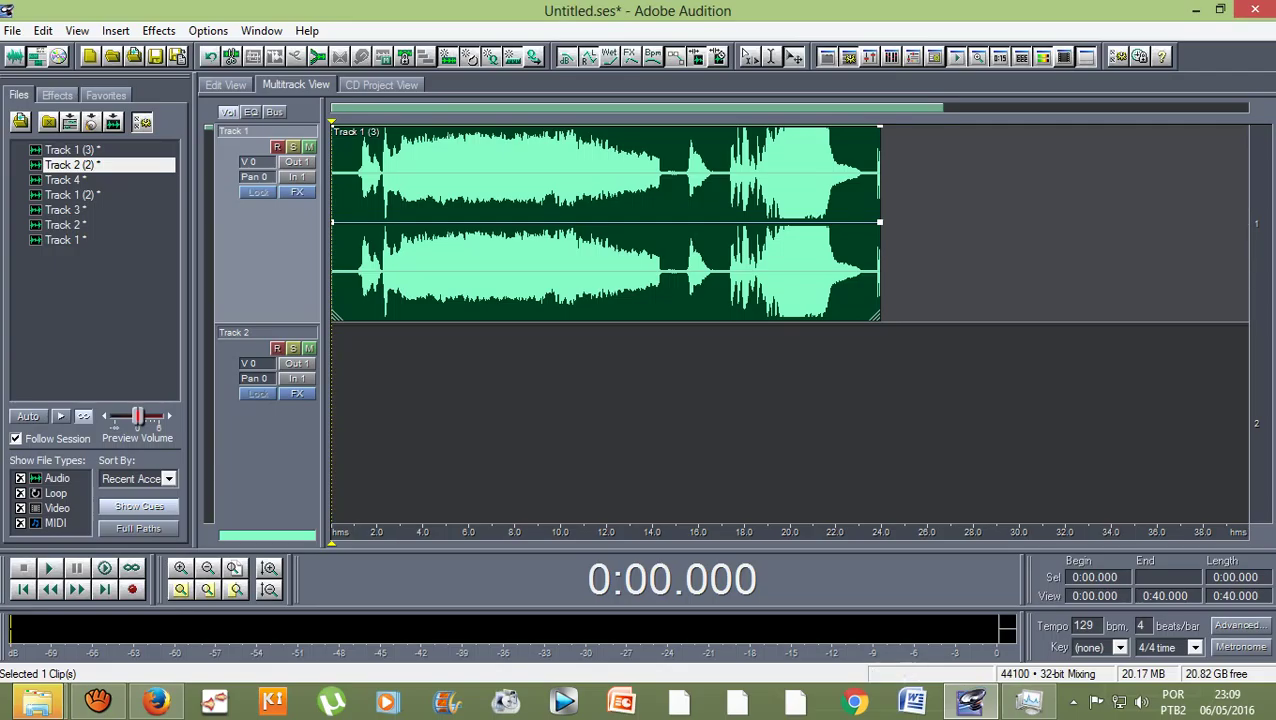
pyautogui.moveTo(876, 315); pyautogui.dragTo(718, 315)
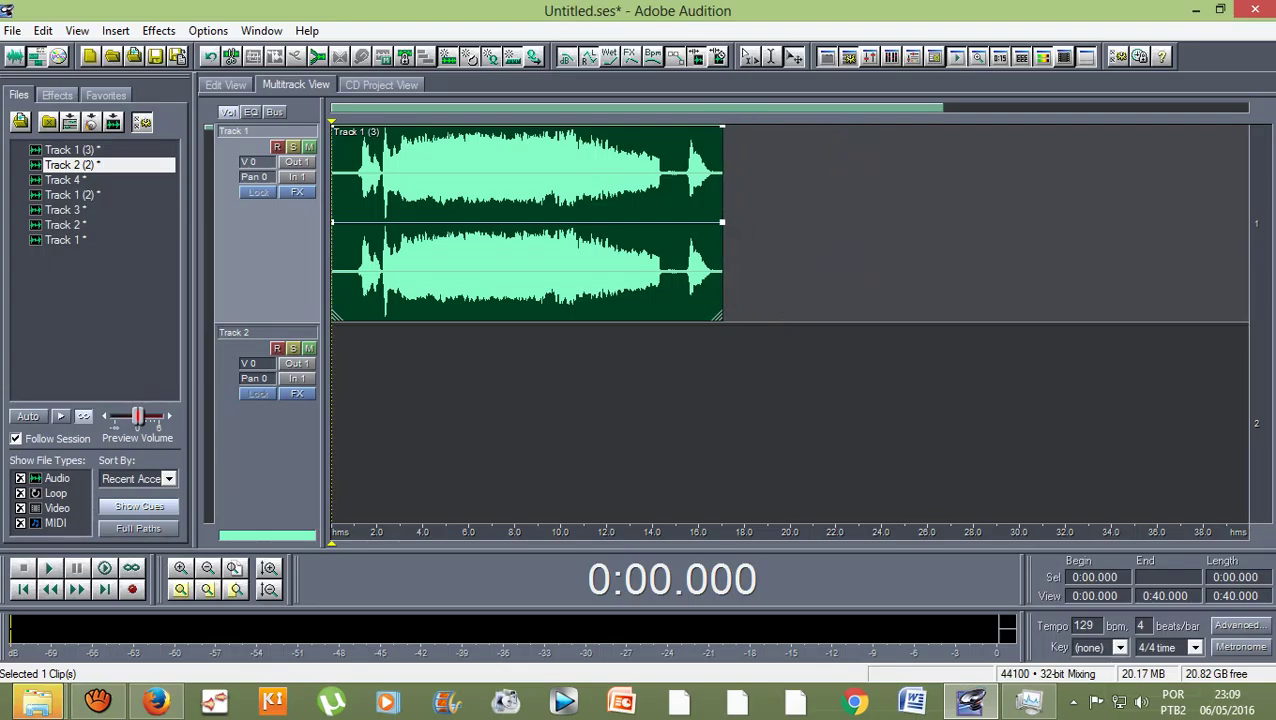
pyautogui.moveTo(722, 270); pyautogui.dragTo(665, 270)
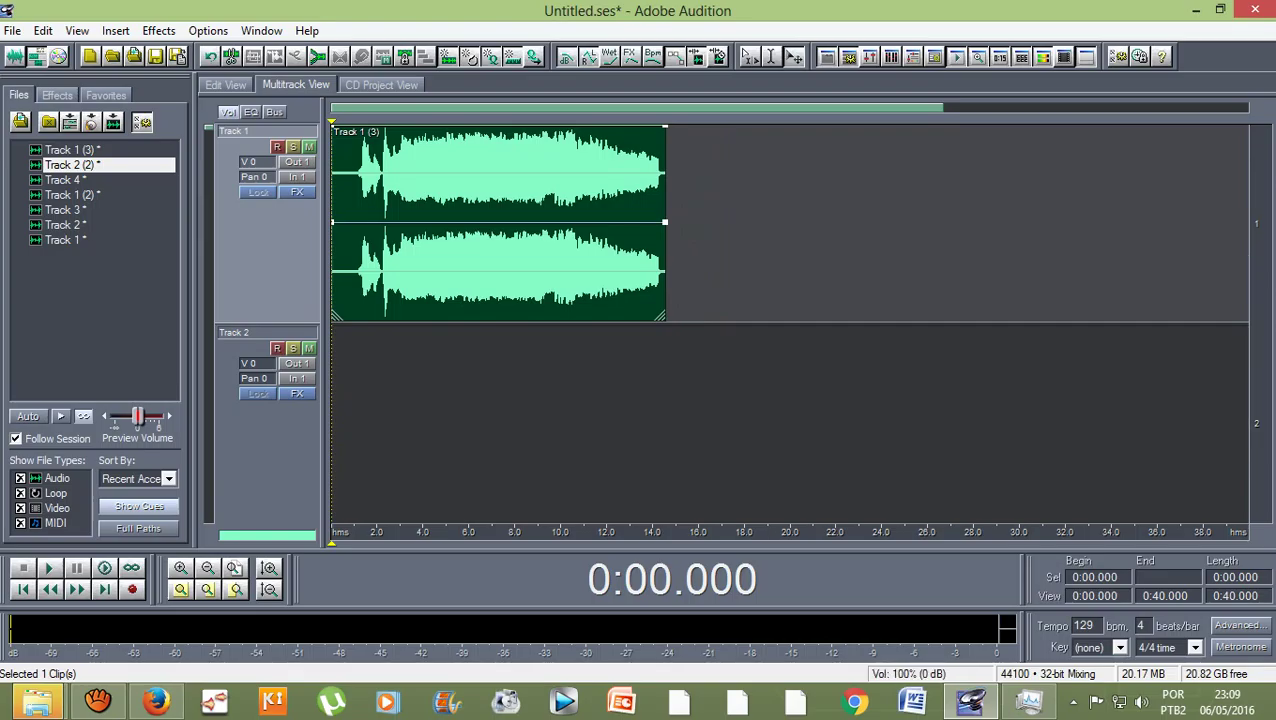
# Play back the trimmed Track 1 clip from 0:00.531 through its ending and stop playback.
pyautogui.press('space')
pyautogui.press('space')
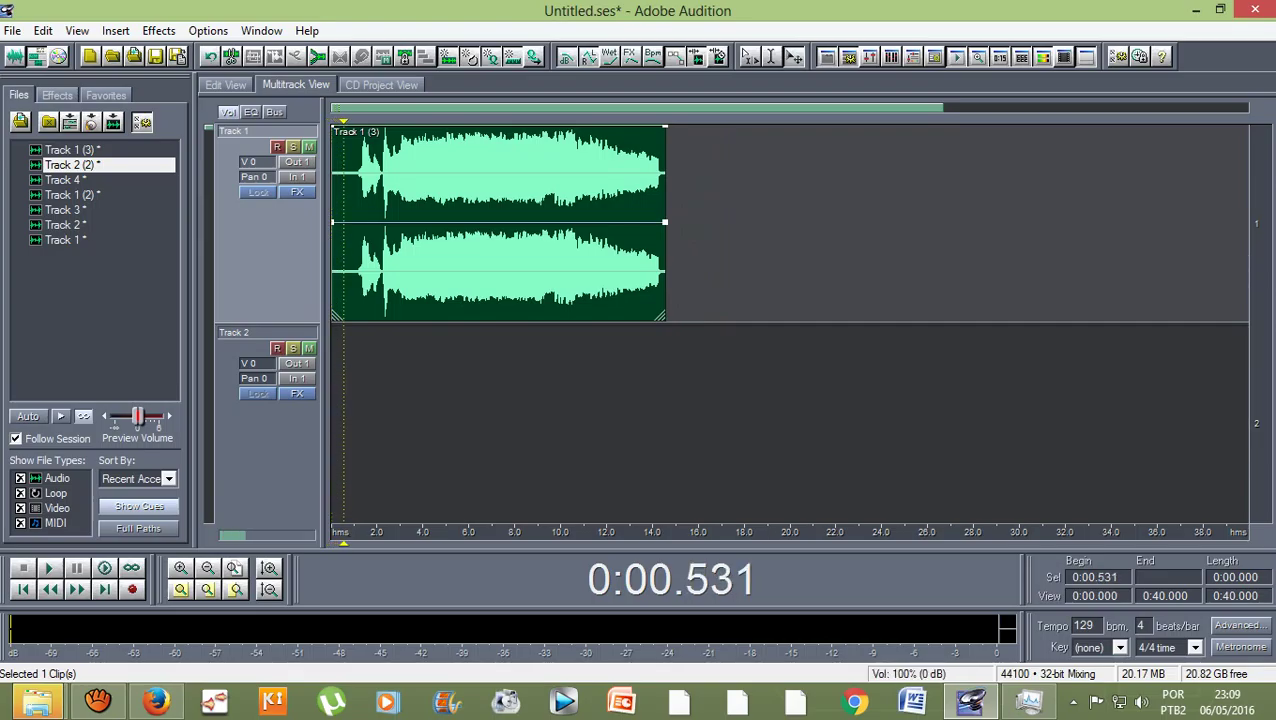
pyautogui.press('space')
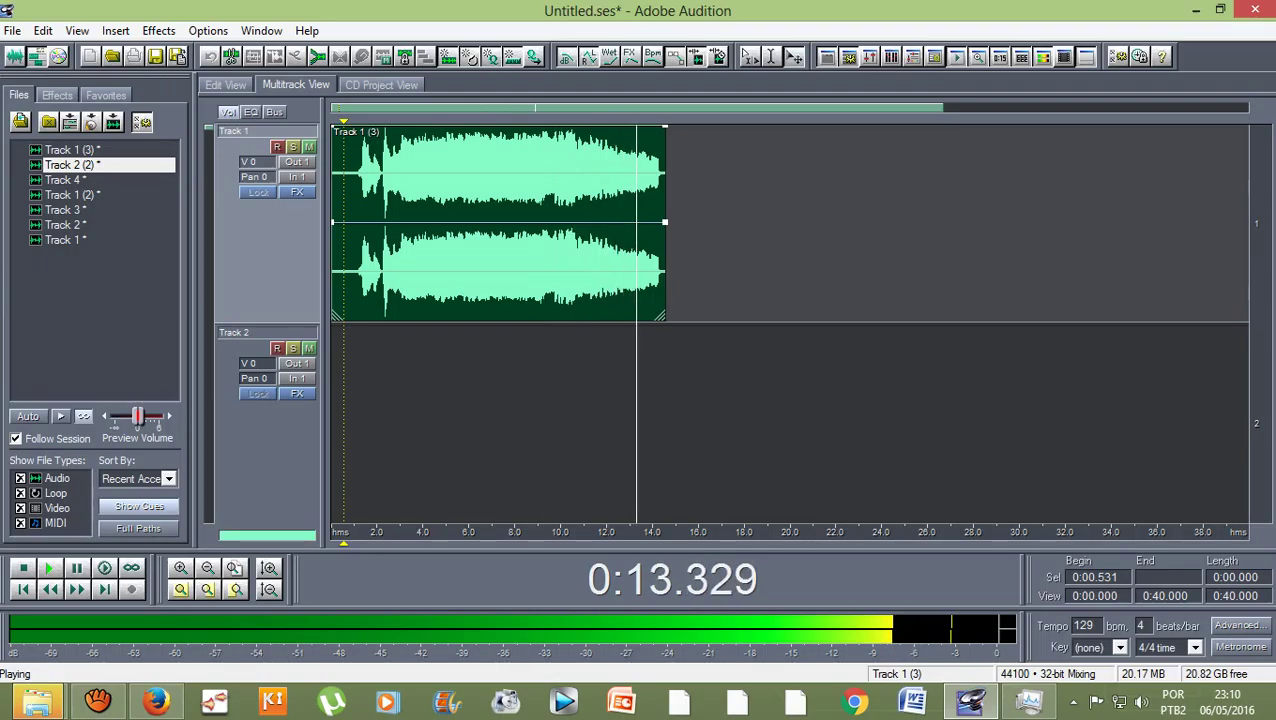
pyautogui.press('space')
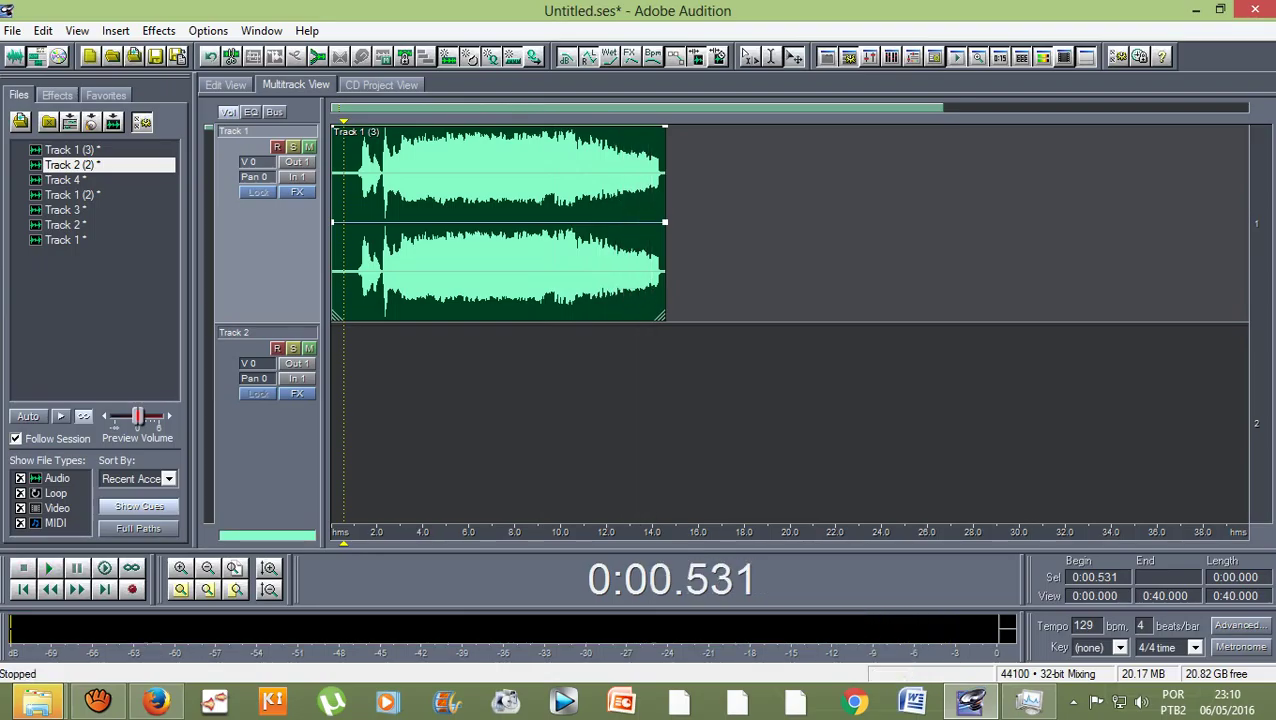
# Extend the end of the Track 1 clip to about 16.7 seconds and open the clip in Edit View.
pyautogui.moveTo(665, 270); pyautogui.dragTo(715, 270)
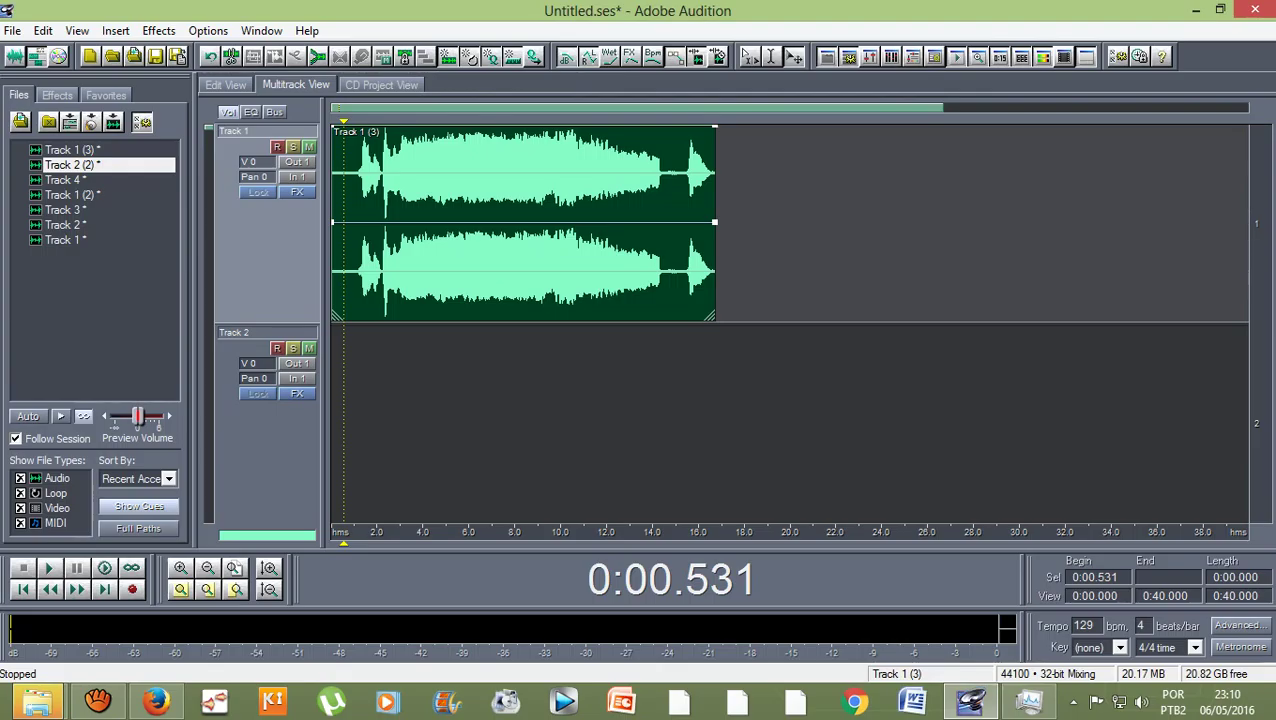
pyautogui.doubleClick(503, 156)
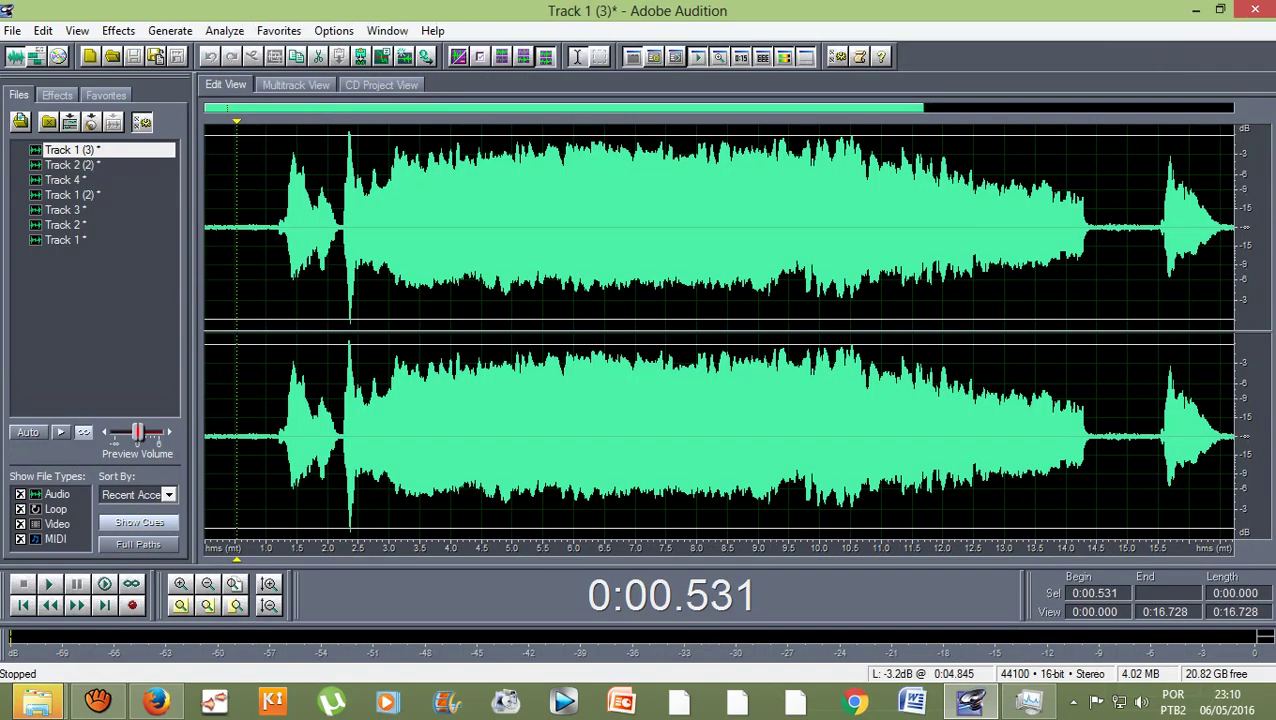
# Apply Fade Out to the audio from 0:08.500 to 0:14.500 and listen to the faded section.
pyautogui.moveTo(1096, 227); pyautogui.dragTo(727, 230)
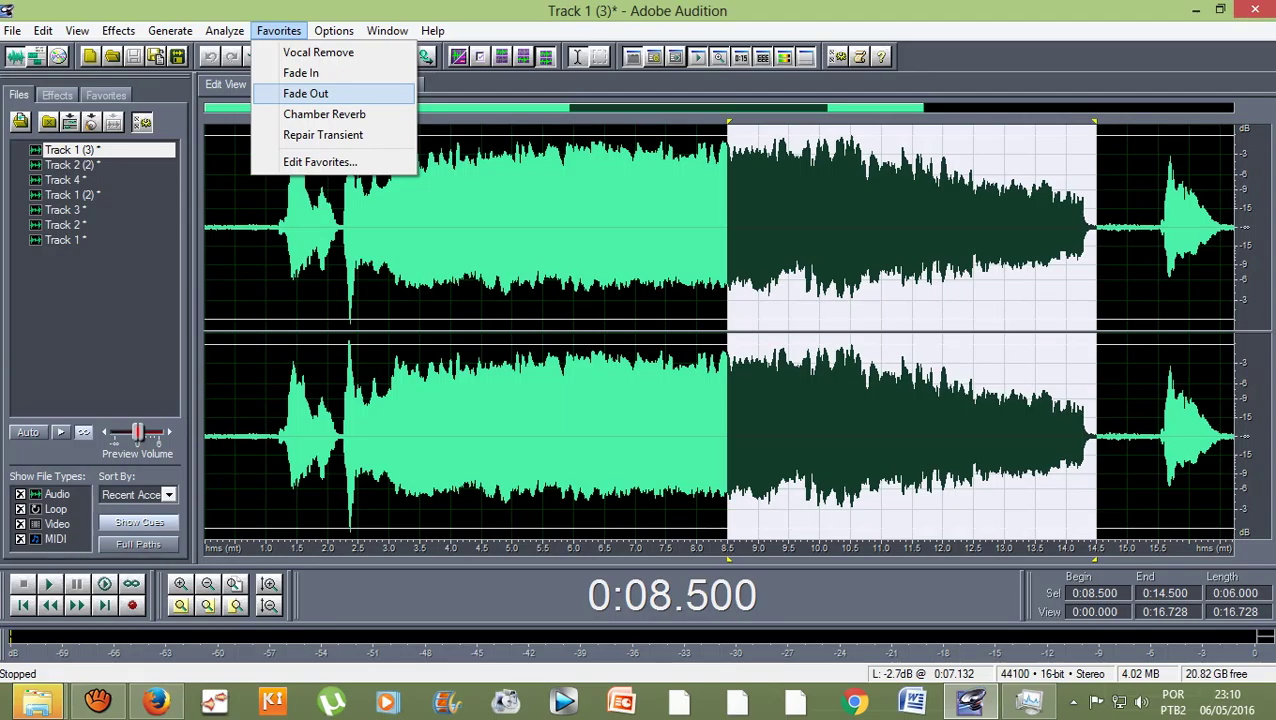
pyautogui.press('Return')
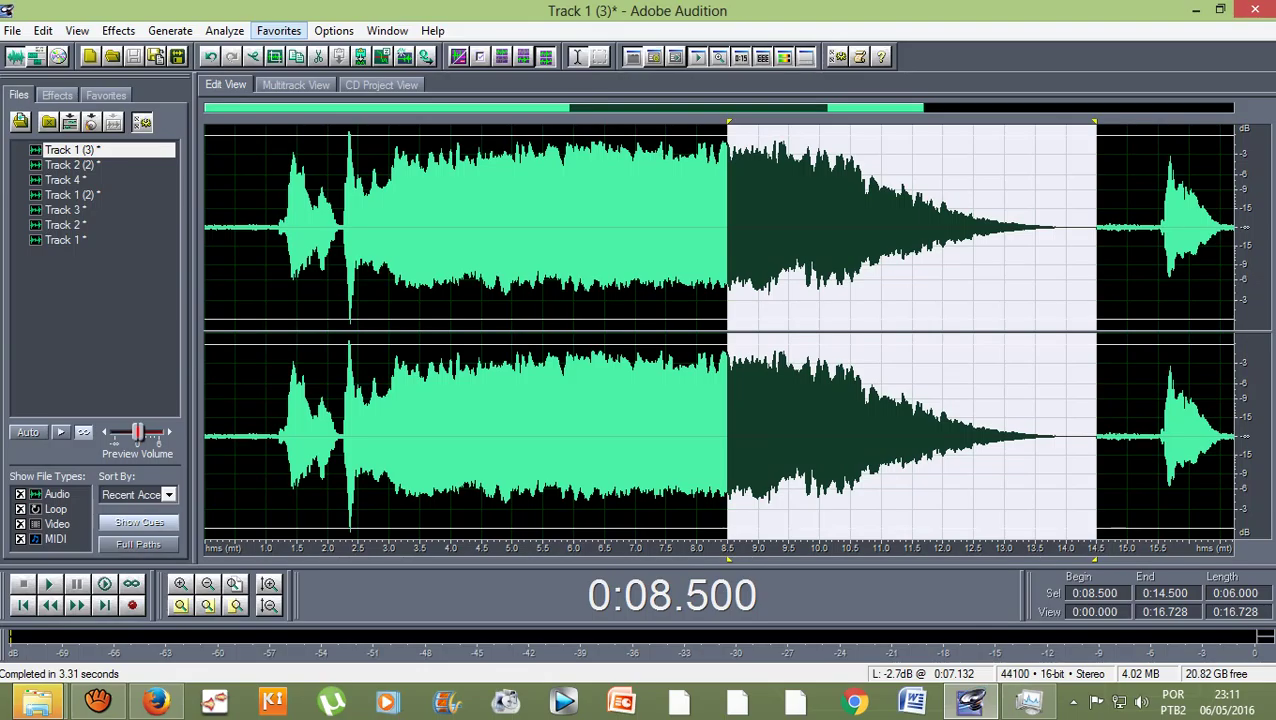
pyautogui.press('space')
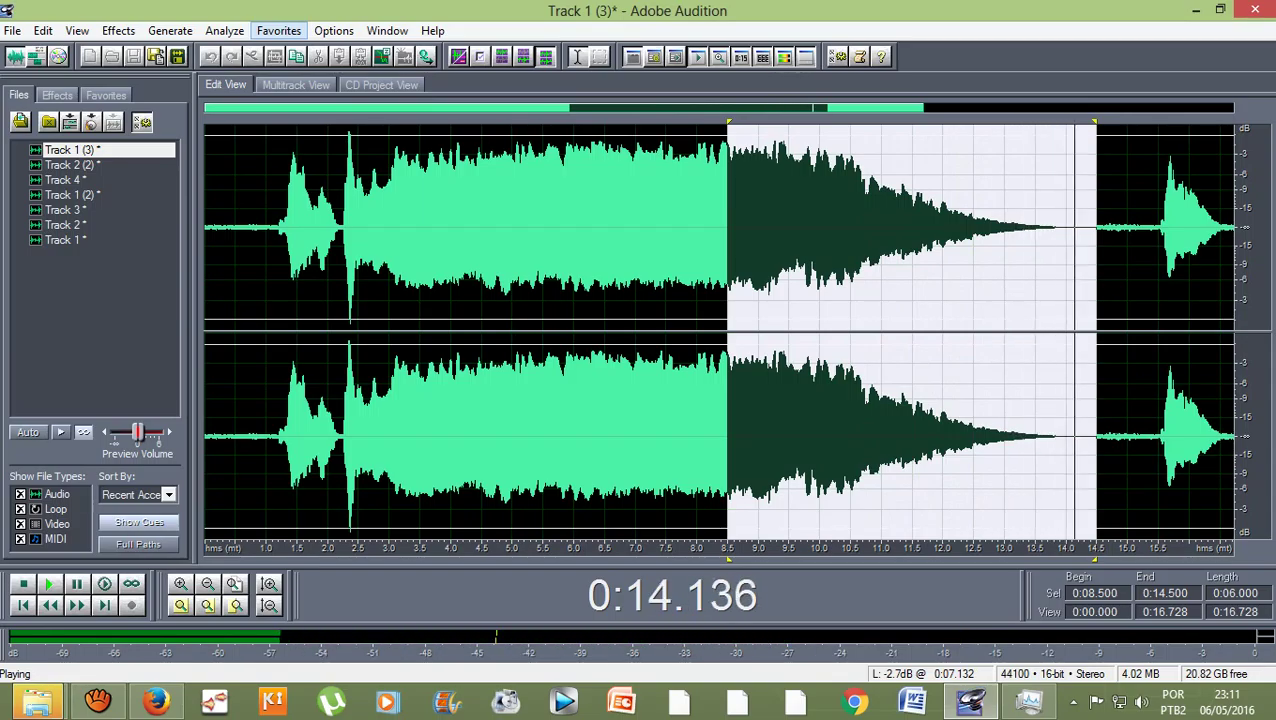
pyautogui.press('space')
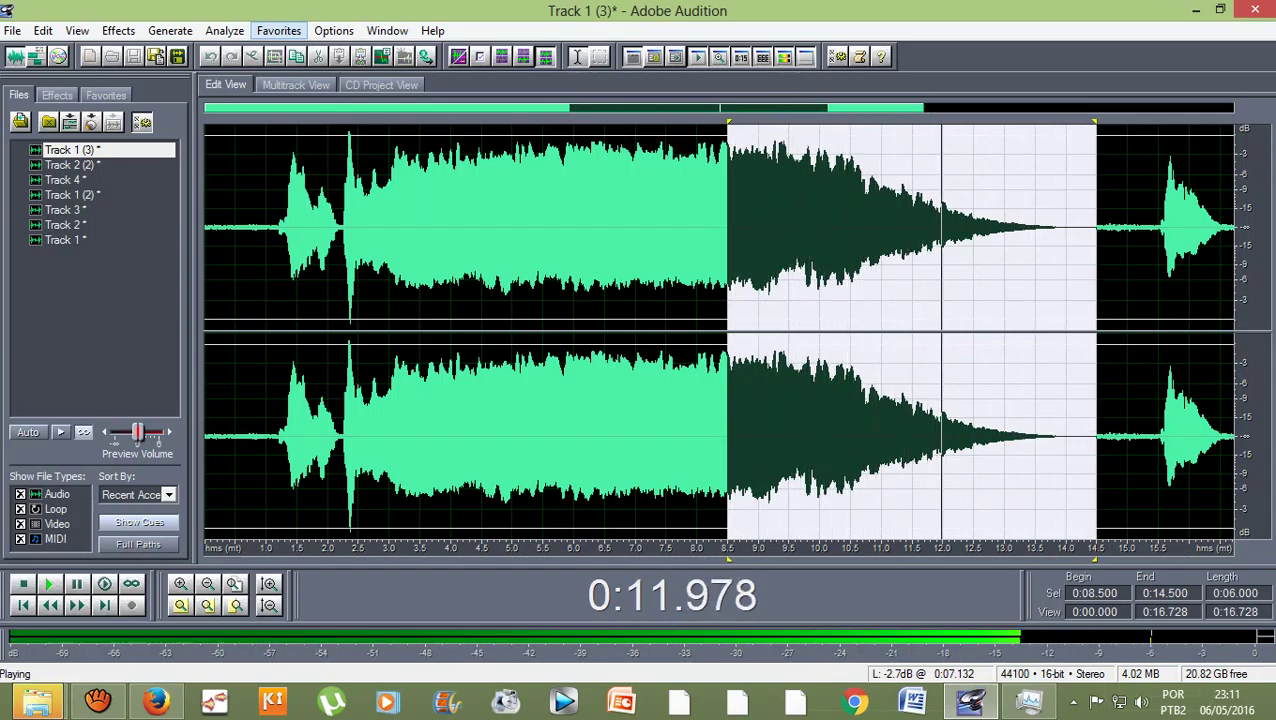
pyautogui.press('space')
# Apply Fade Out a second time to the same 0:08.500 to 0:14.500 selection and play it back.
pyautogui.click(278, 30)
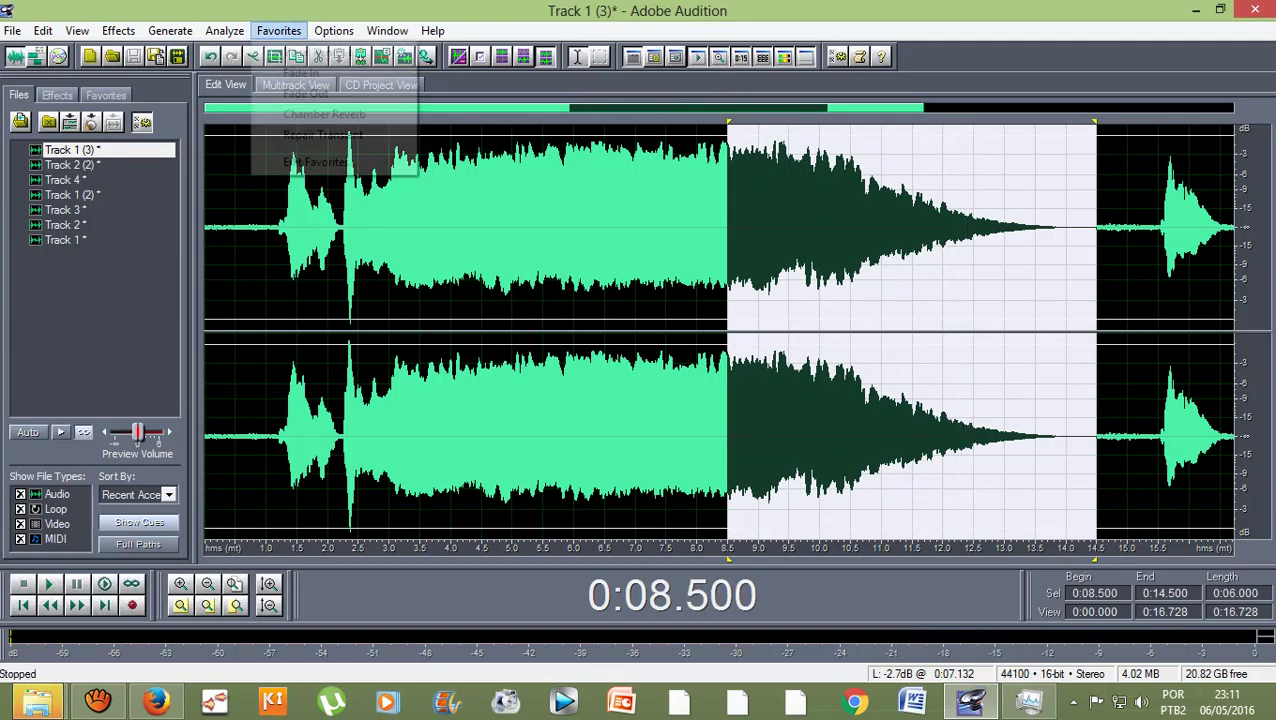
pyautogui.click(305, 93)
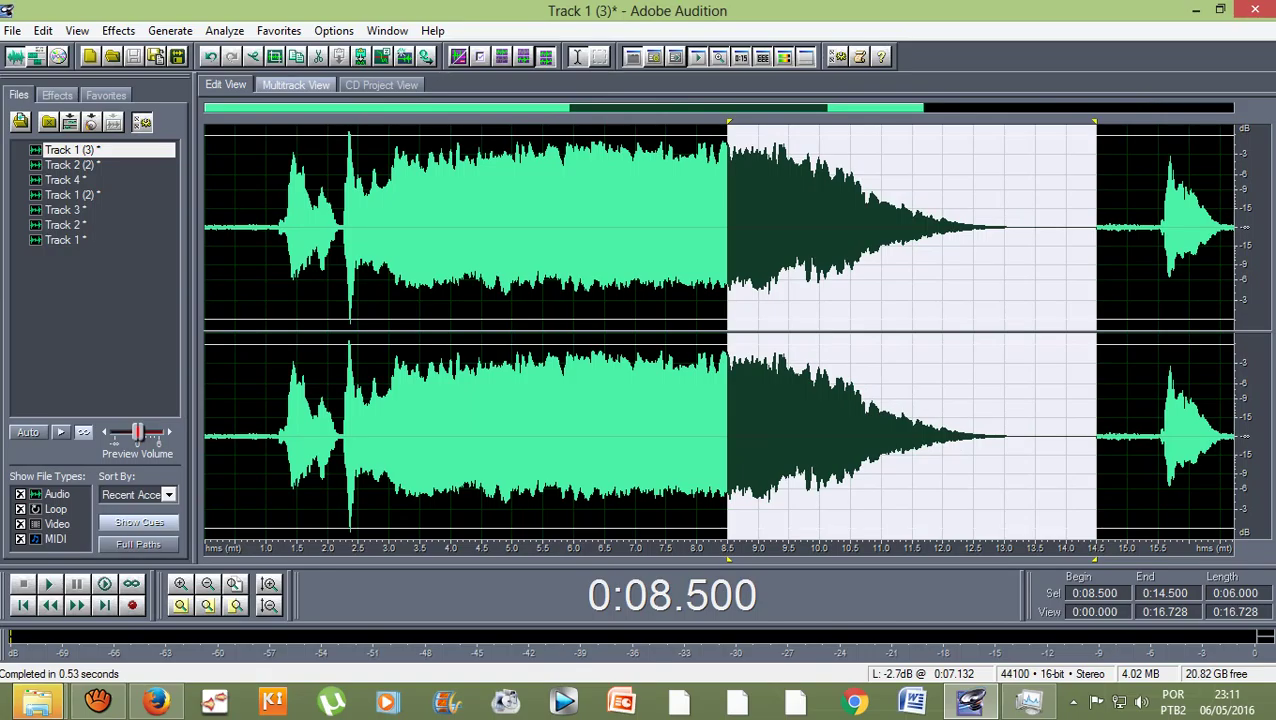
pyautogui.press('space')
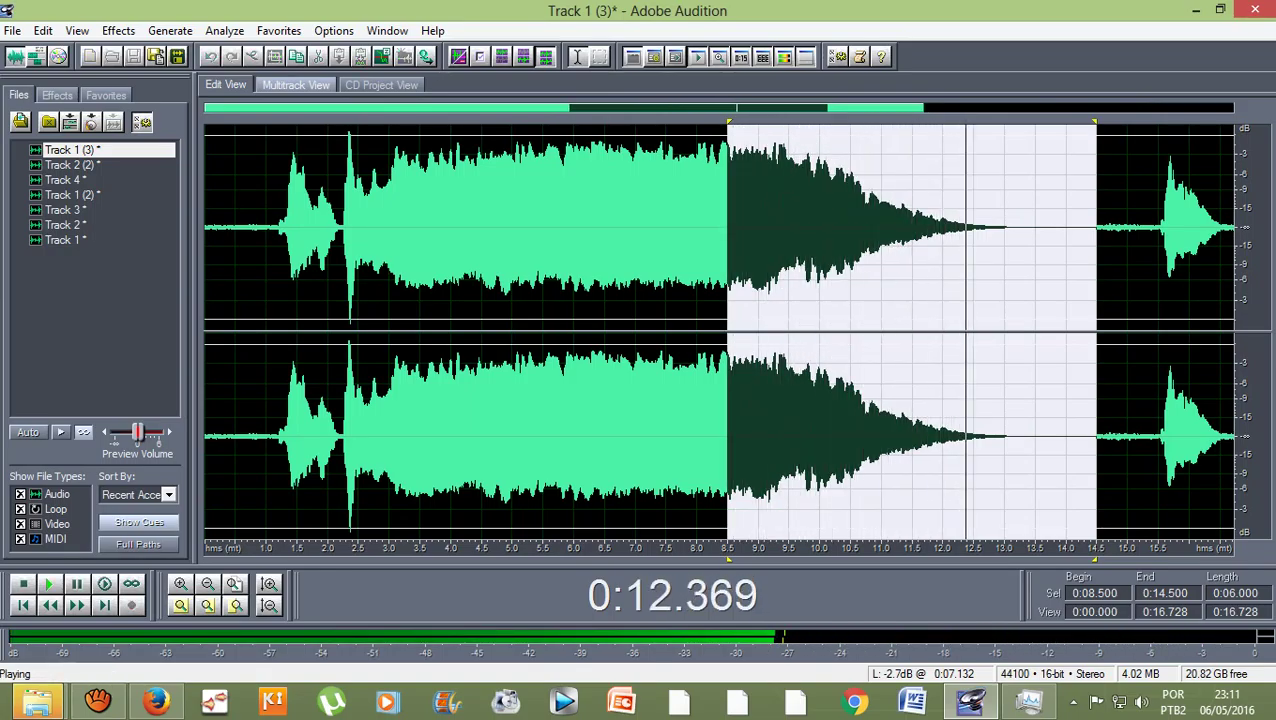
pyautogui.press('space')
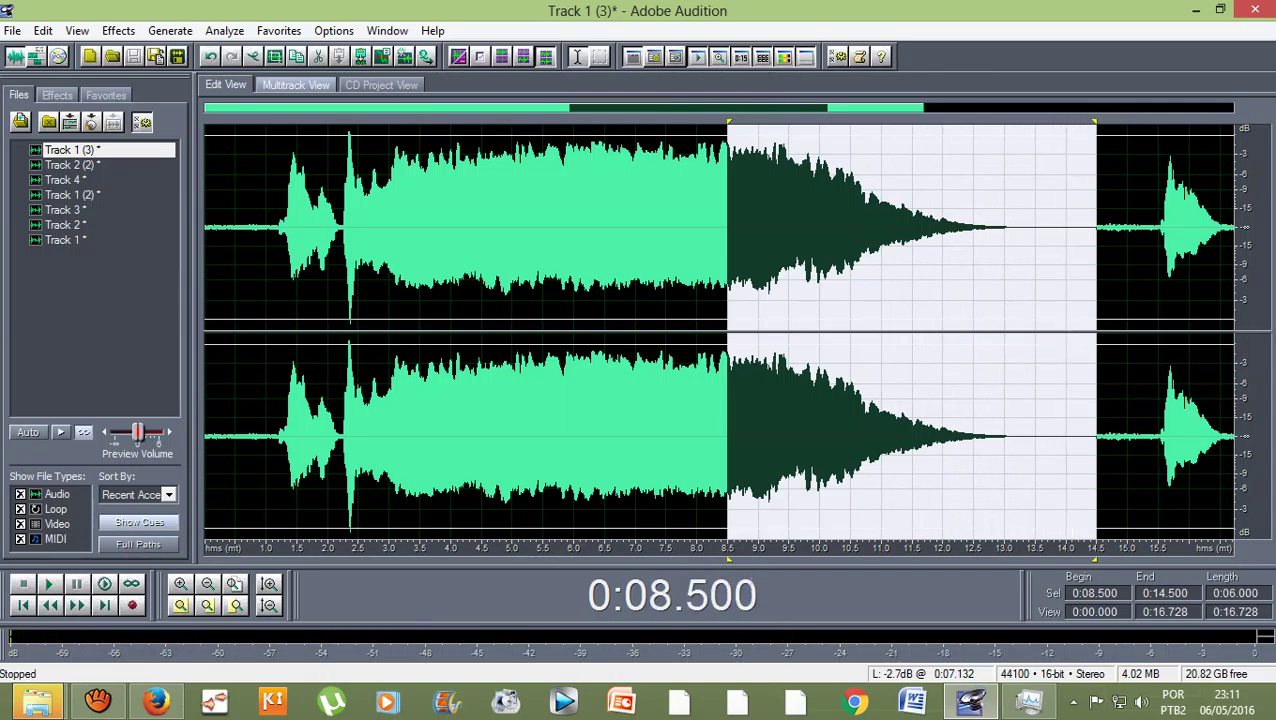
# Delete all audio after the fade-out, from 0:14.500 to the end of the file.
pyautogui.click(1065, 227)
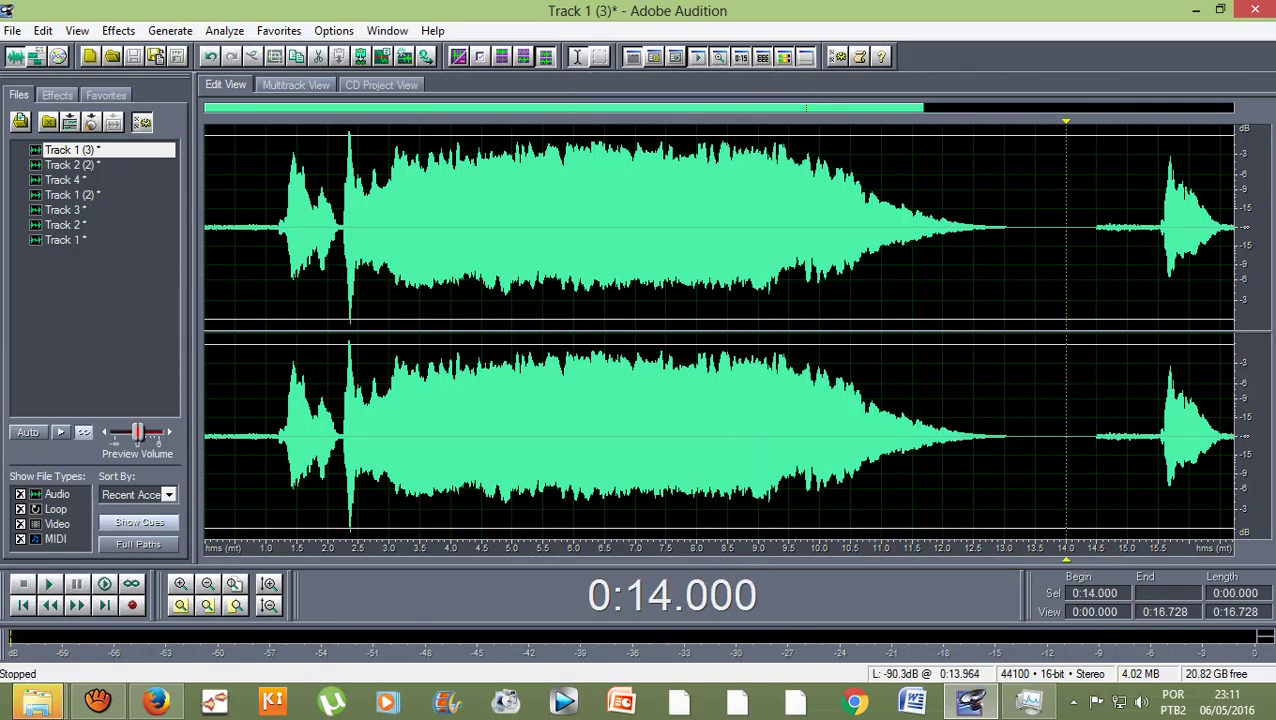
pyautogui.moveTo(1096, 230); pyautogui.dragTo(1245, 230)
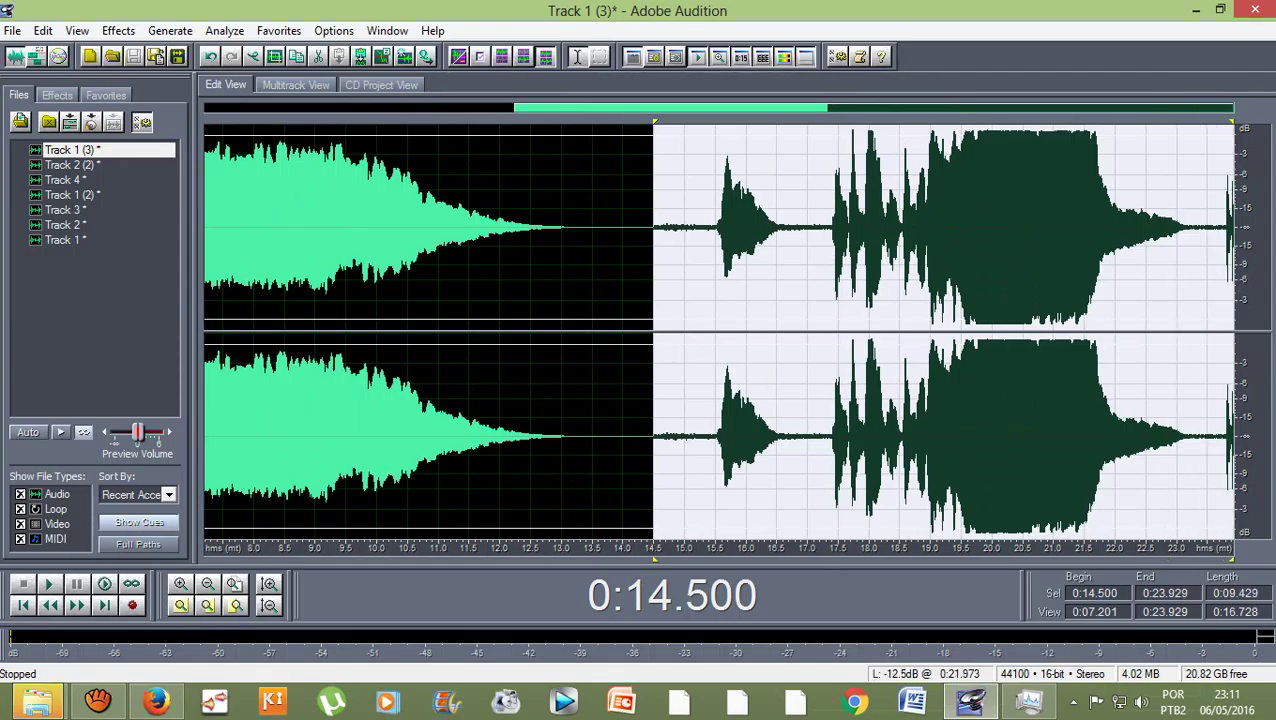
pyautogui.press('Escape')
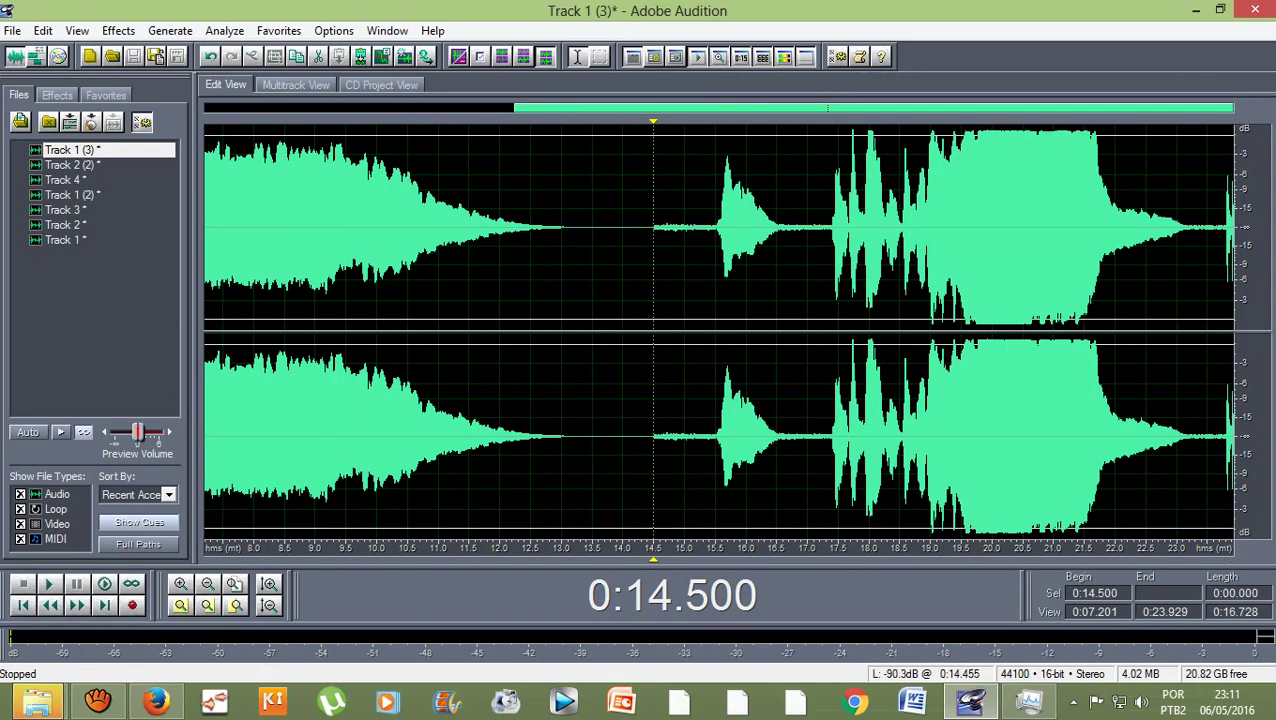
pyautogui.moveTo(653, 227); pyautogui.dragTo(1240, 227)
pyautogui.press('Delete')
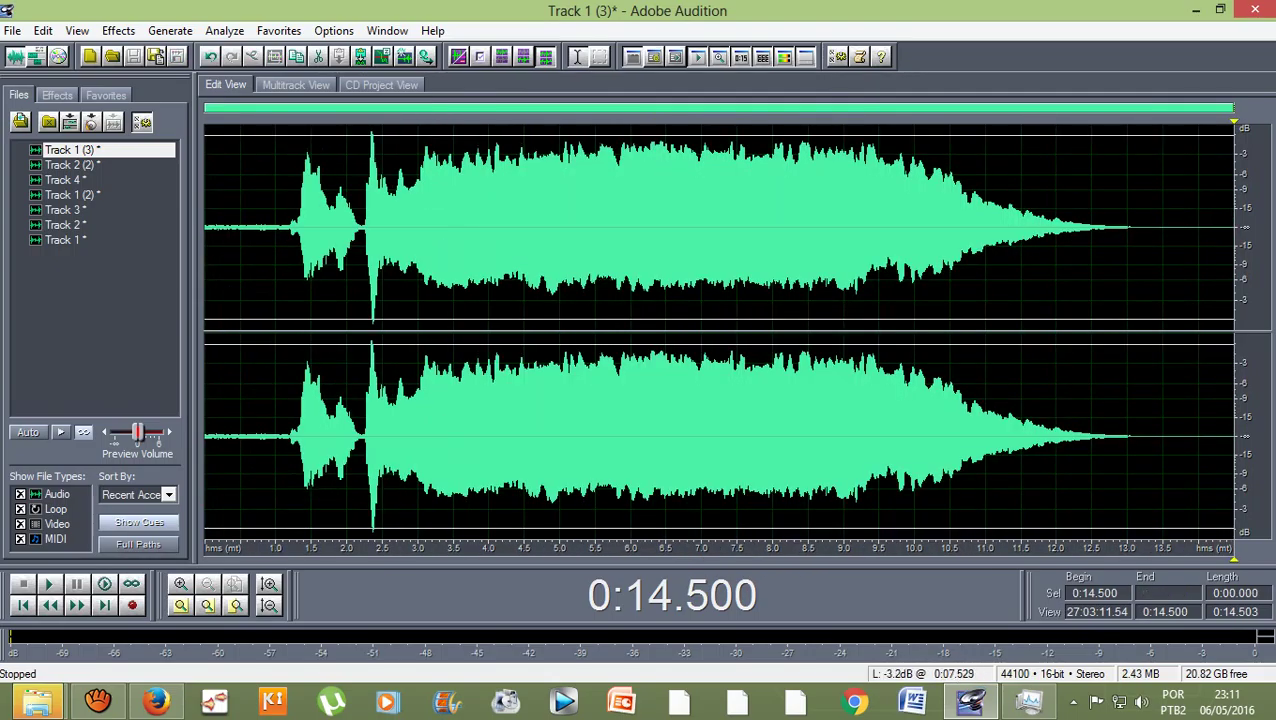
# Apply Fade In to the audio from 0:00.657 to 0:06.289, clear the selection and play back the result.
pyautogui.click(730, 227)
pyautogui.click(692, 227)
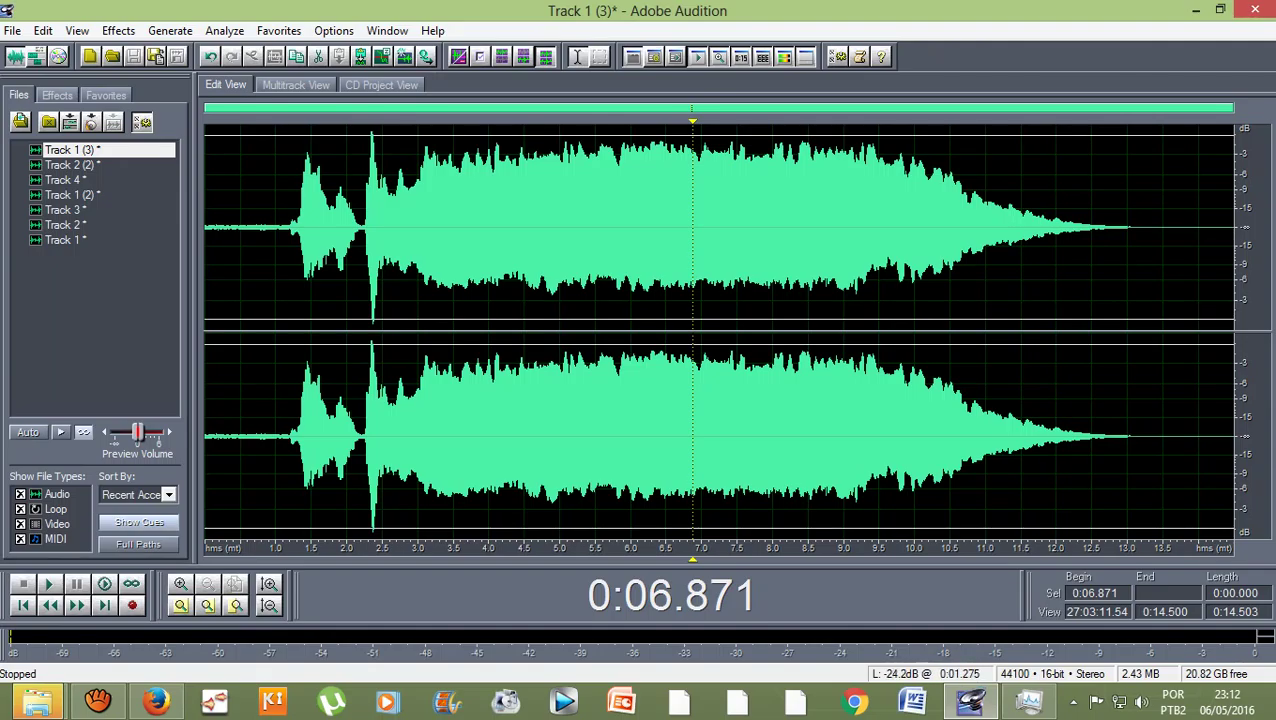
pyautogui.moveTo(295, 230); pyautogui.dragTo(650, 230)
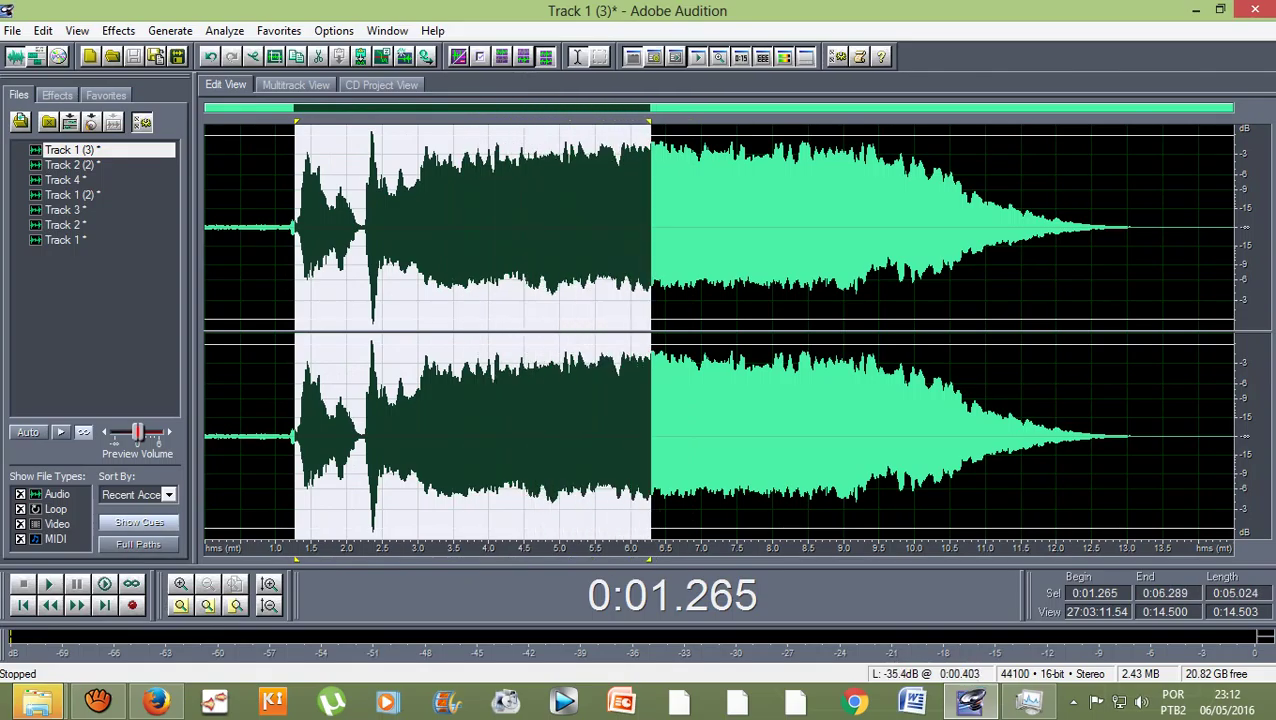
pyautogui.moveTo(295, 230); pyautogui.dragTo(251, 230)
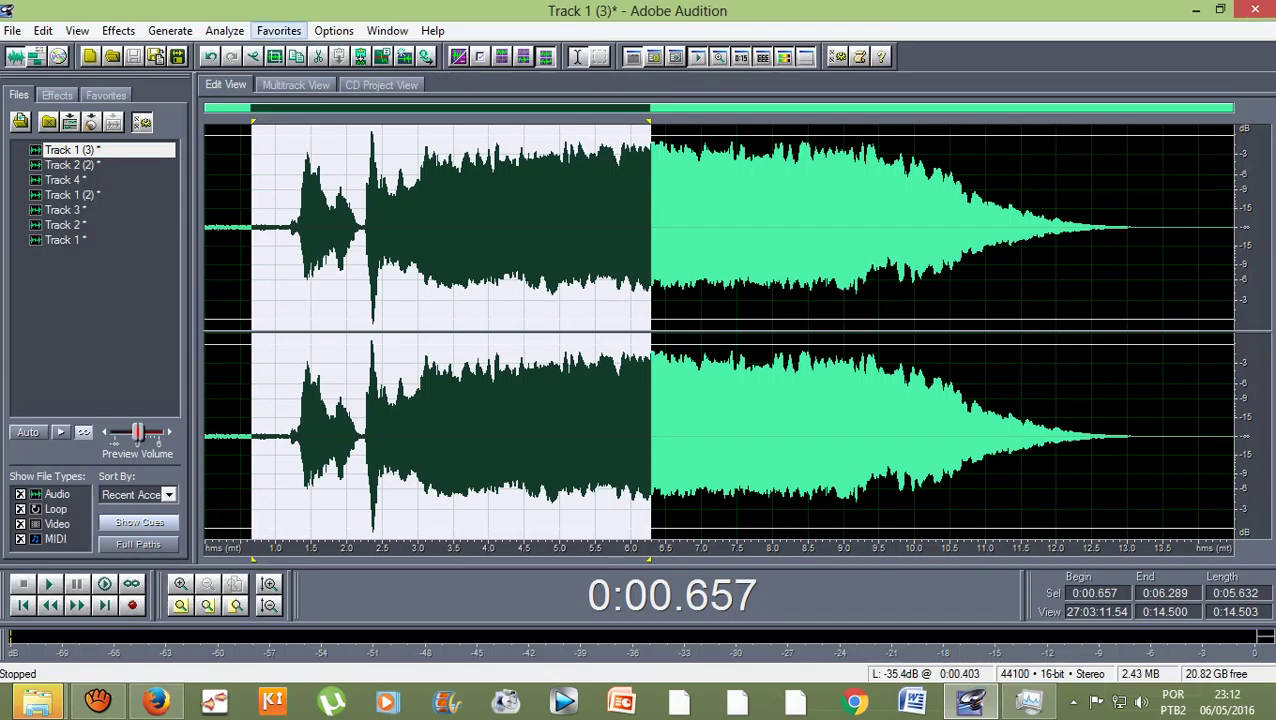
pyautogui.click(278, 30)
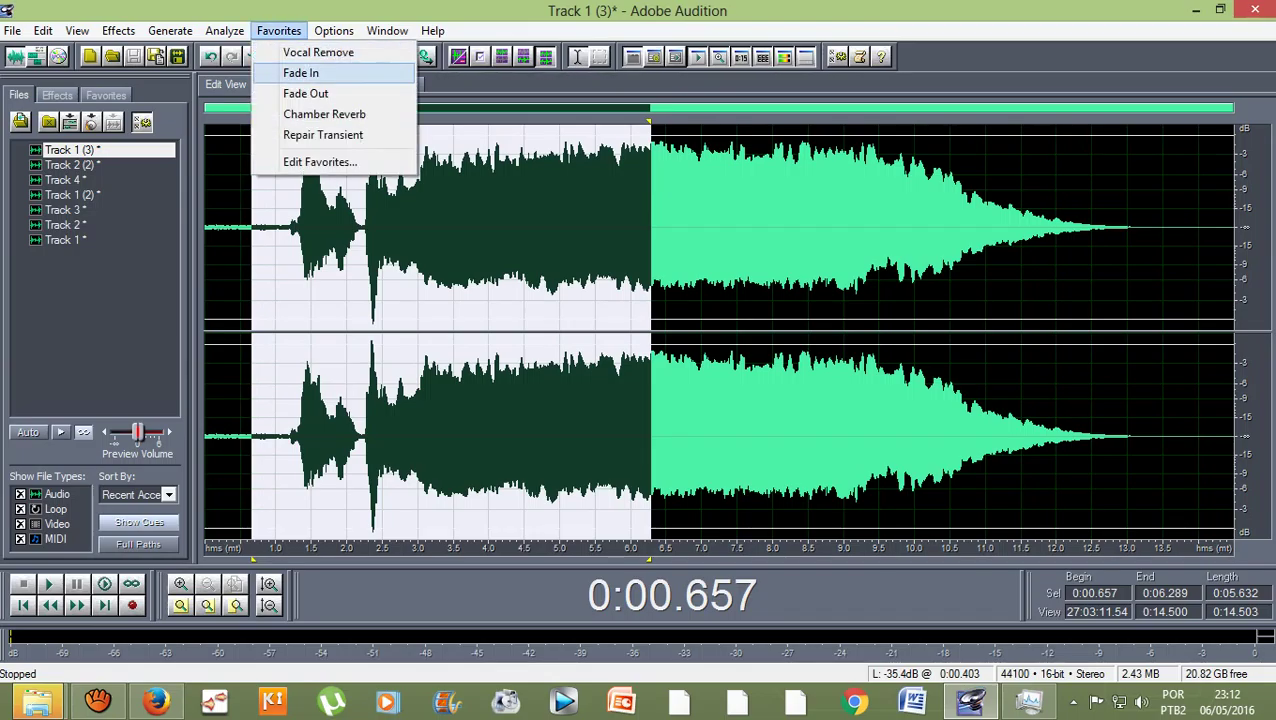
pyautogui.click(300, 73)
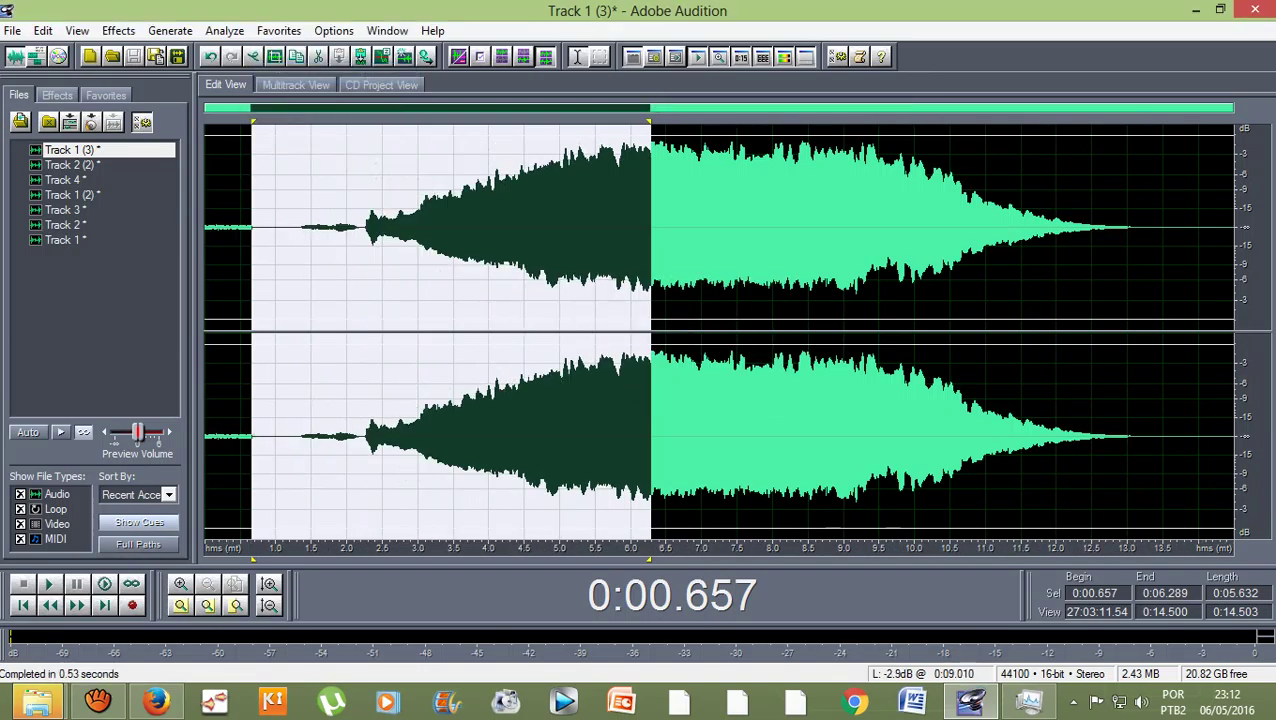
pyautogui.press('Escape')
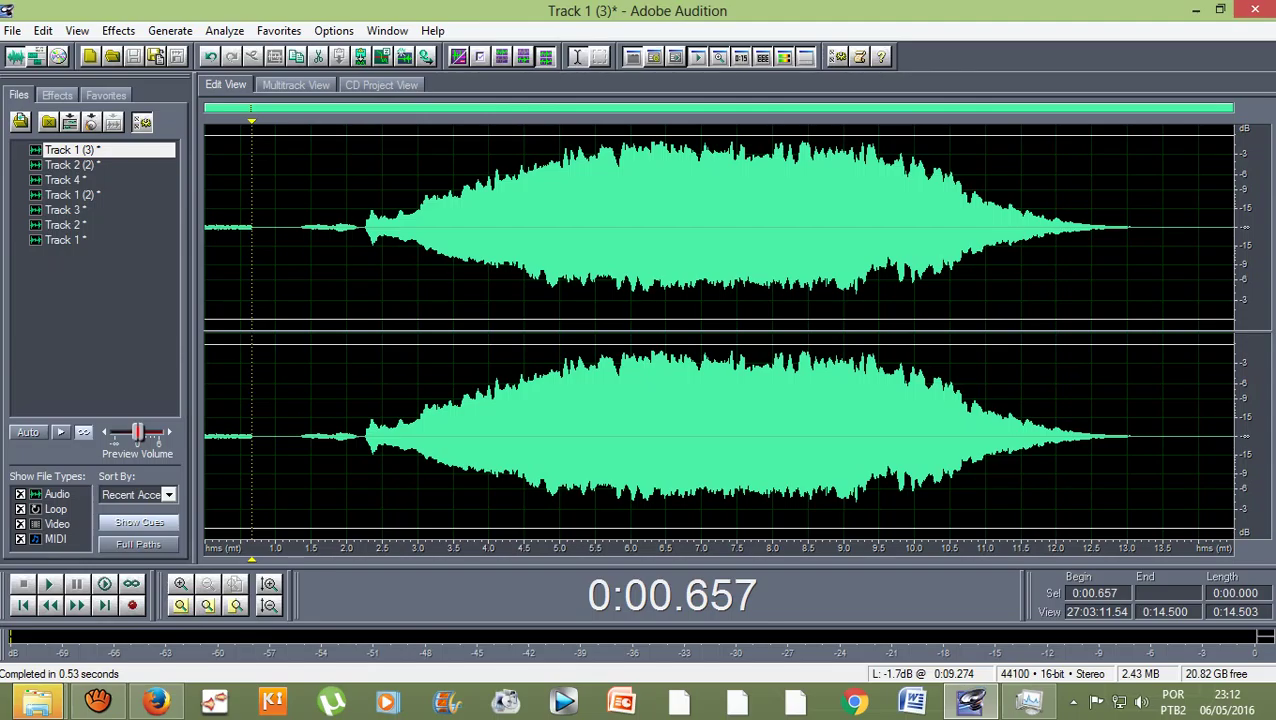
pyautogui.press('space')
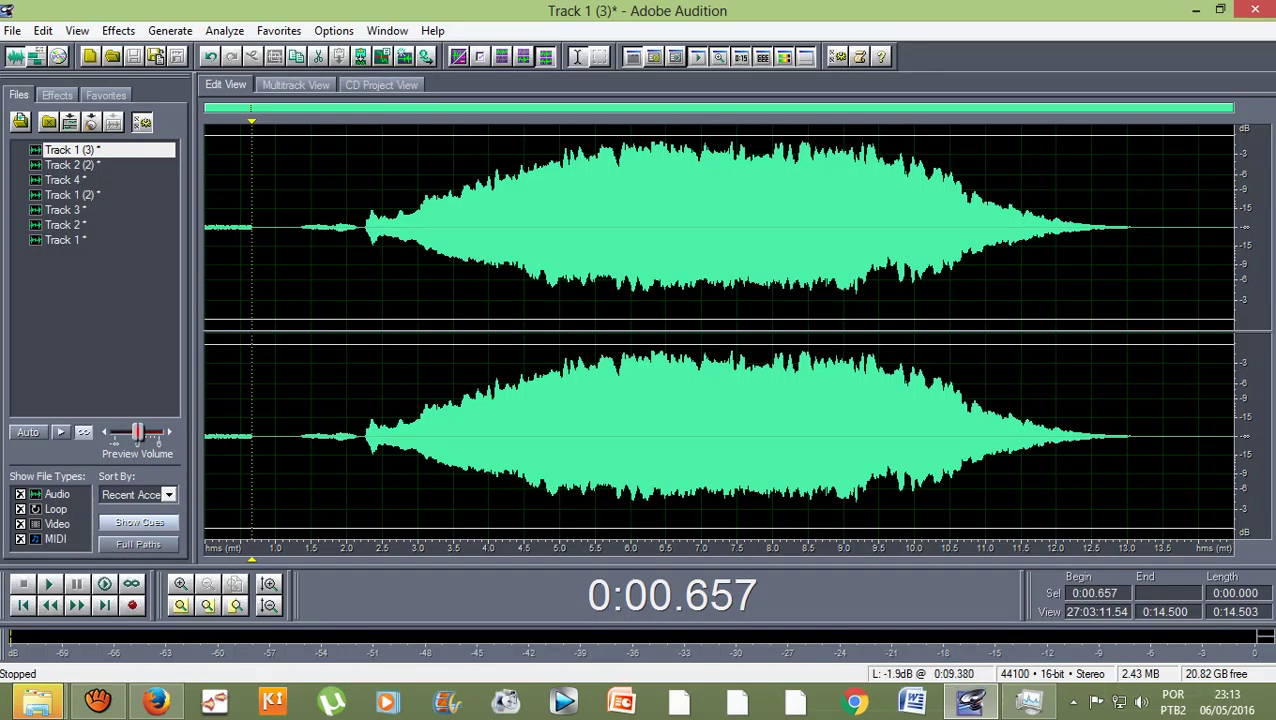
# Apply the Echo effect with the Canyon preset to the audio from 0:09.370 to 0:14.500.
pyautogui.moveTo(869, 200); pyautogui.dragTo(1234, 228)
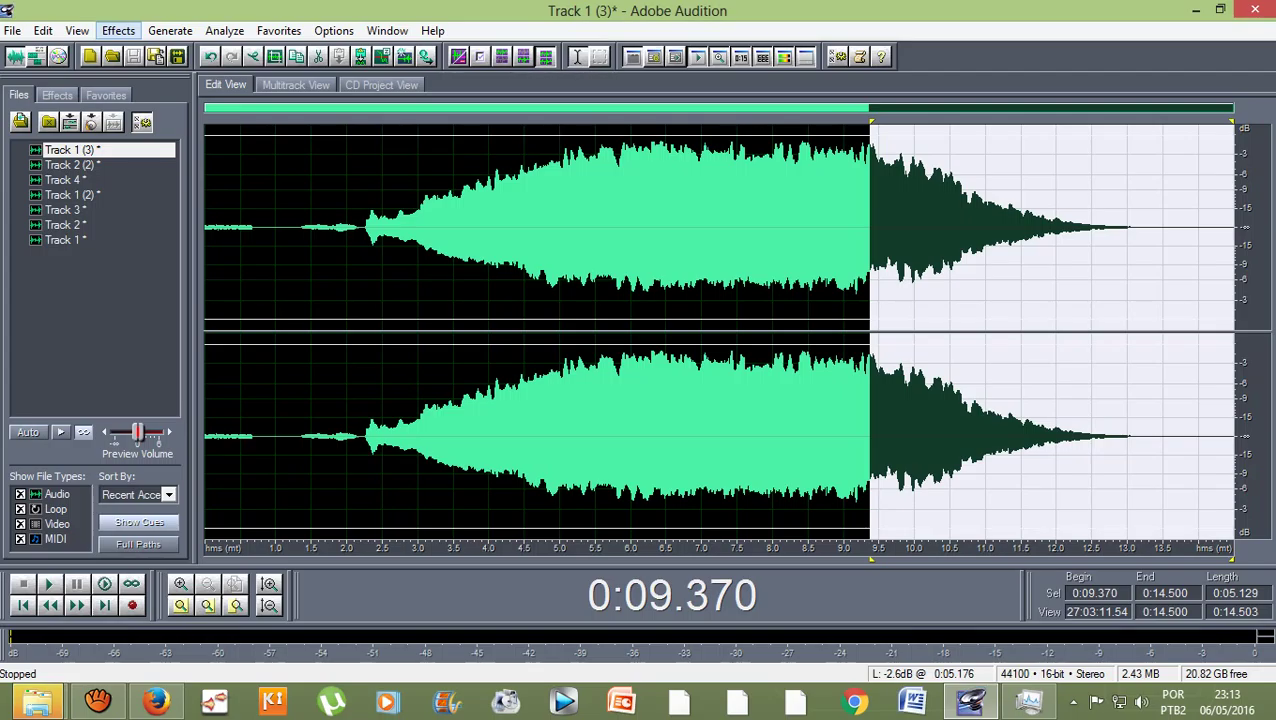
pyautogui.click(118, 30)
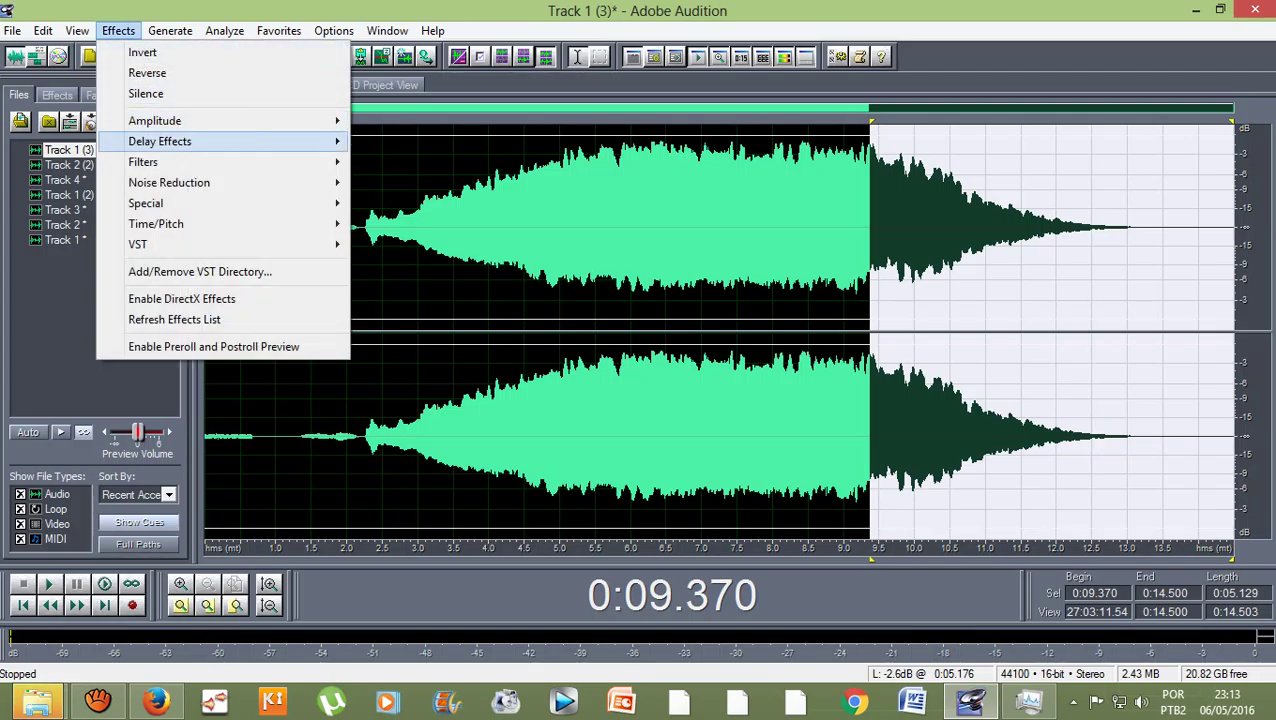
pyautogui.moveTo(160, 141)
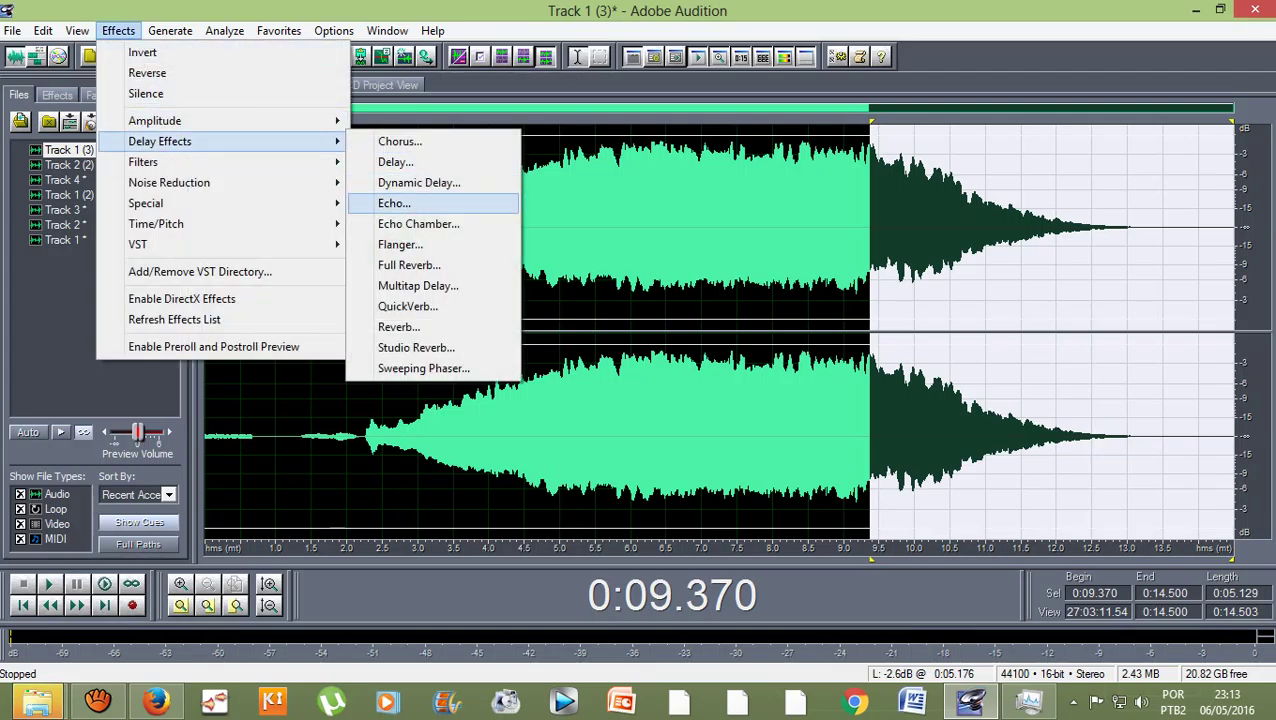
pyautogui.click(394, 203)
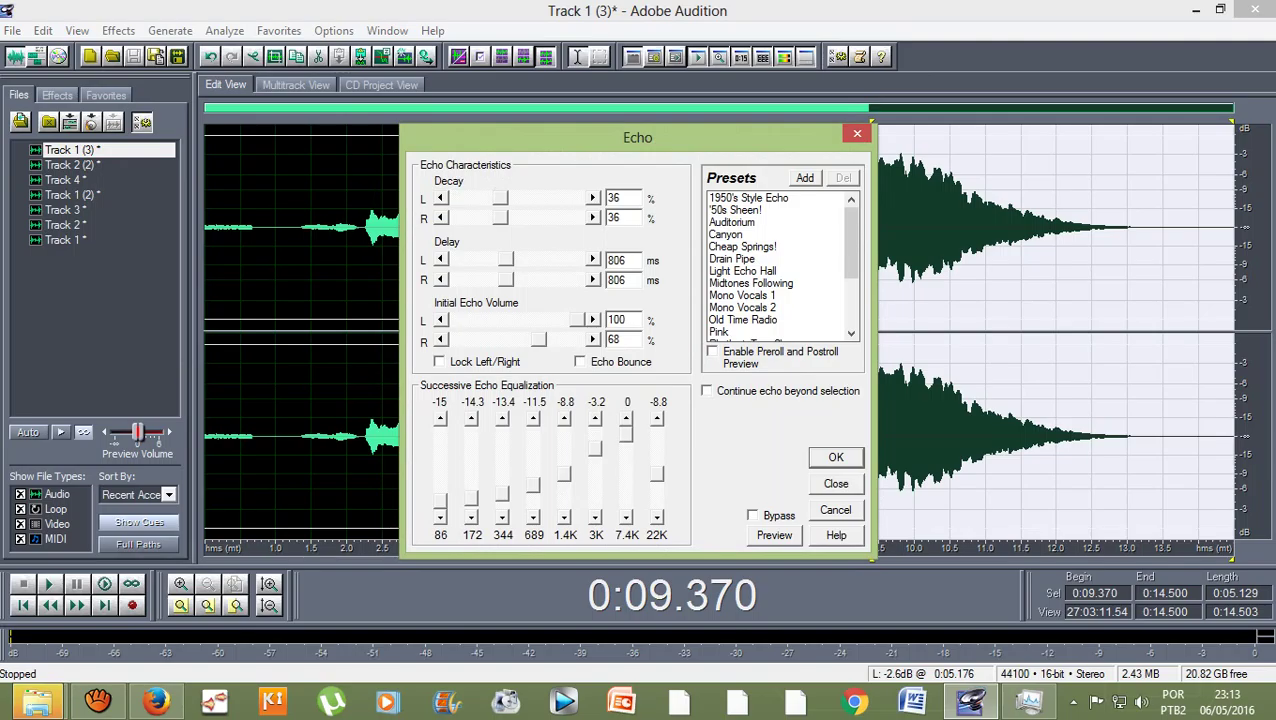
pyautogui.click(726, 234)
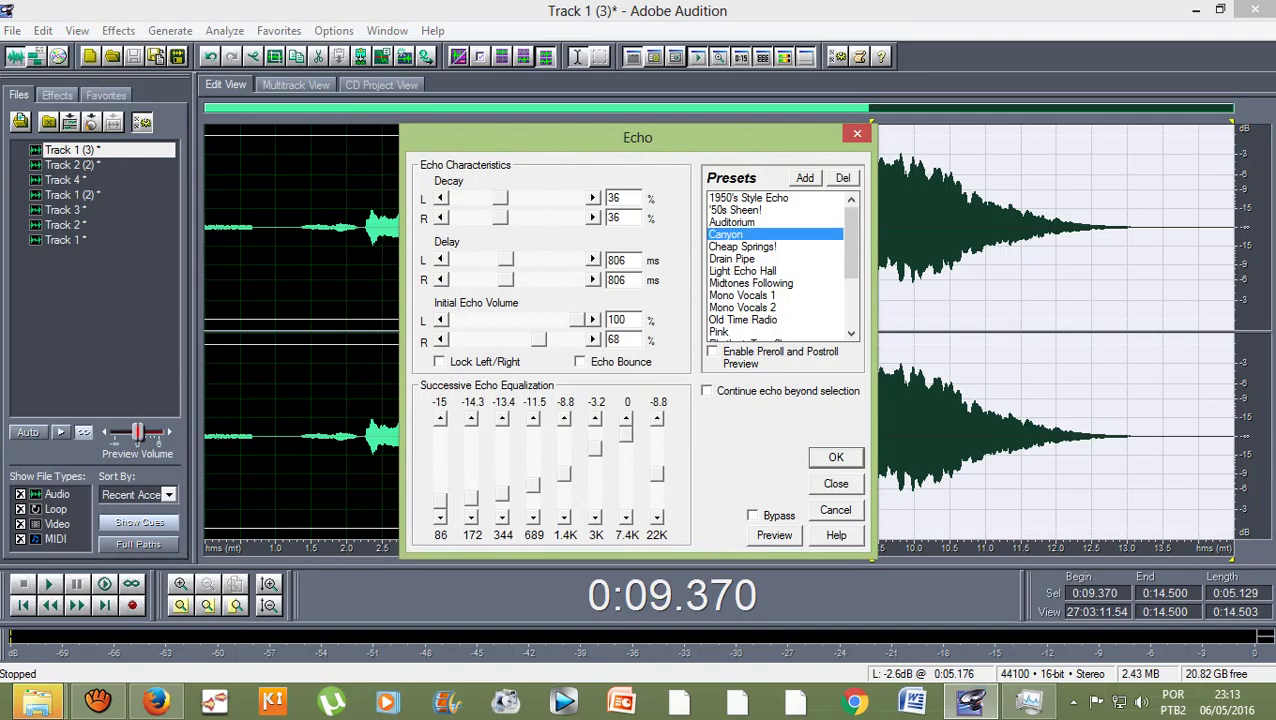
pyautogui.press('Return')
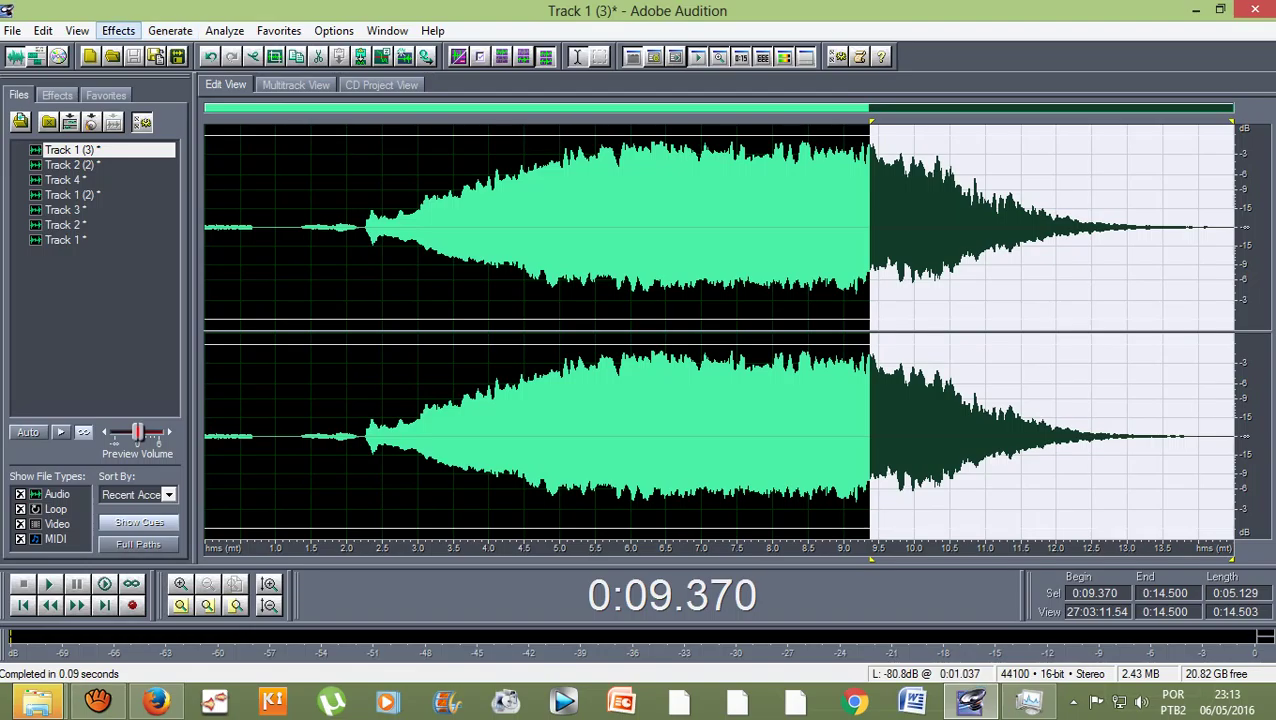
# Apply the Canyon echo a second time to the same 0:09.370 to 0:14.500 selection and play the audio from 0:00.749.
pyautogui.click(118, 30)
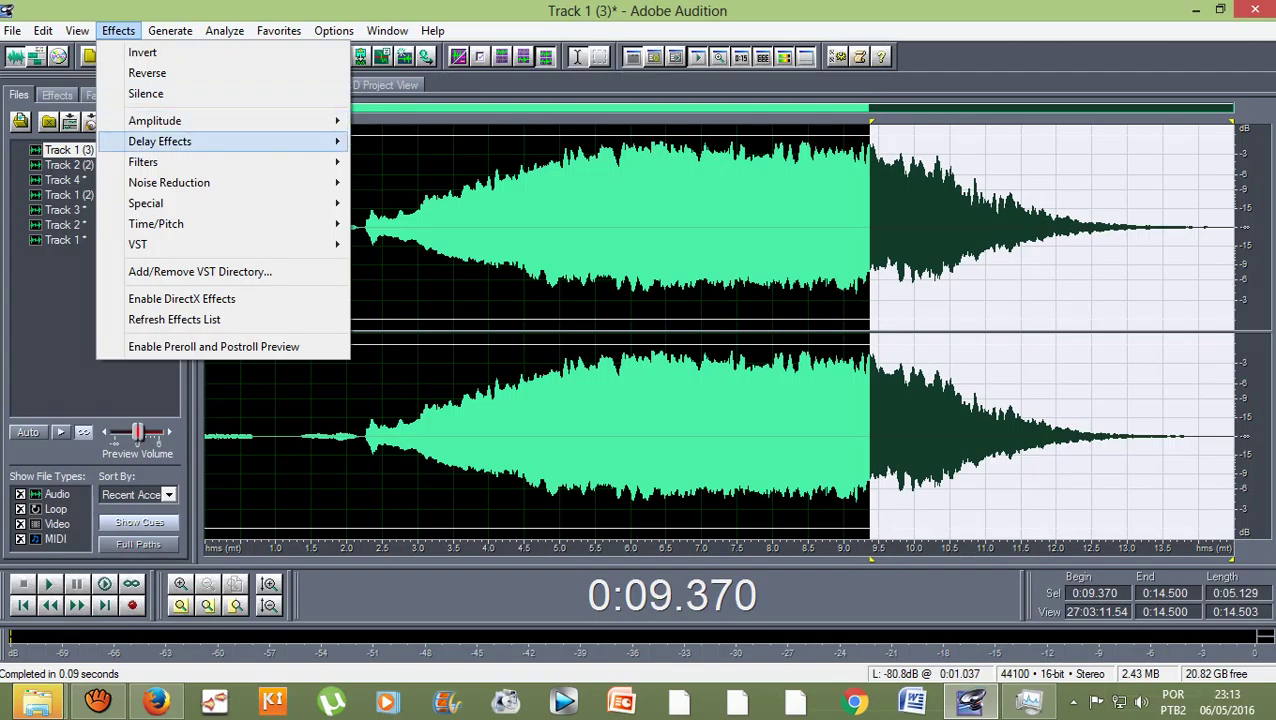
pyautogui.moveTo(160, 141)
pyautogui.click(433, 203)
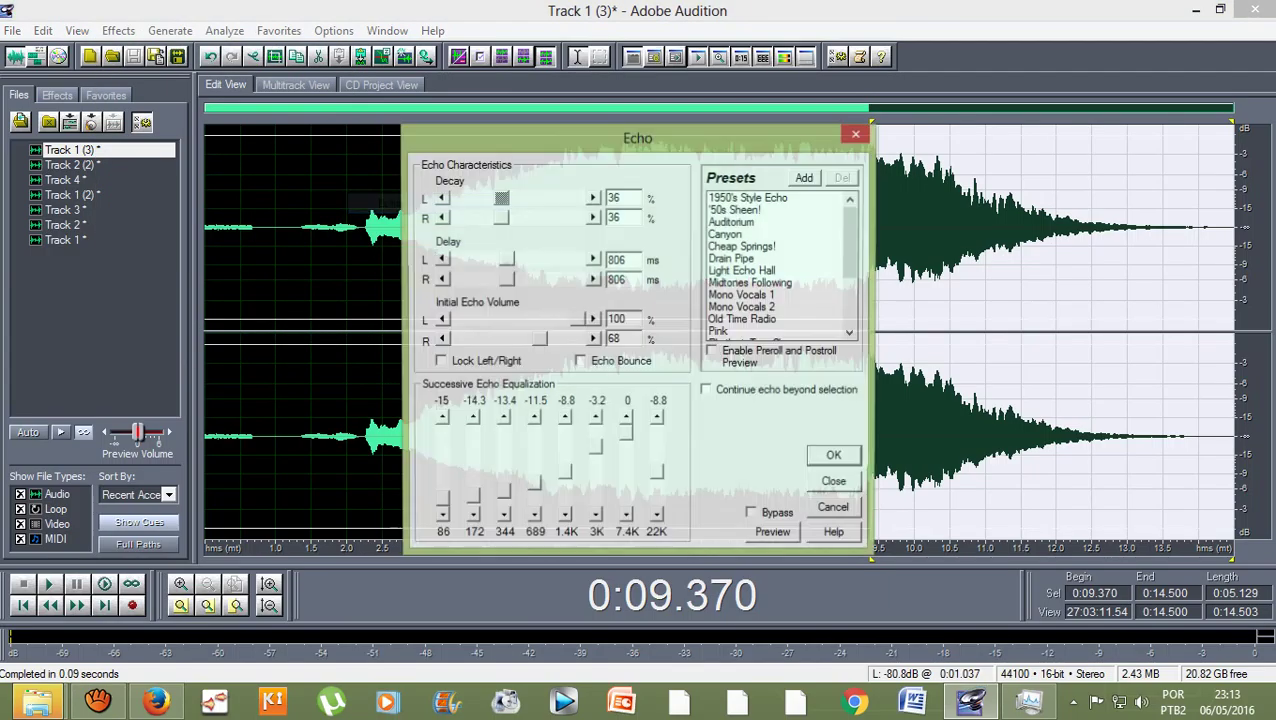
pyautogui.click(740, 234)
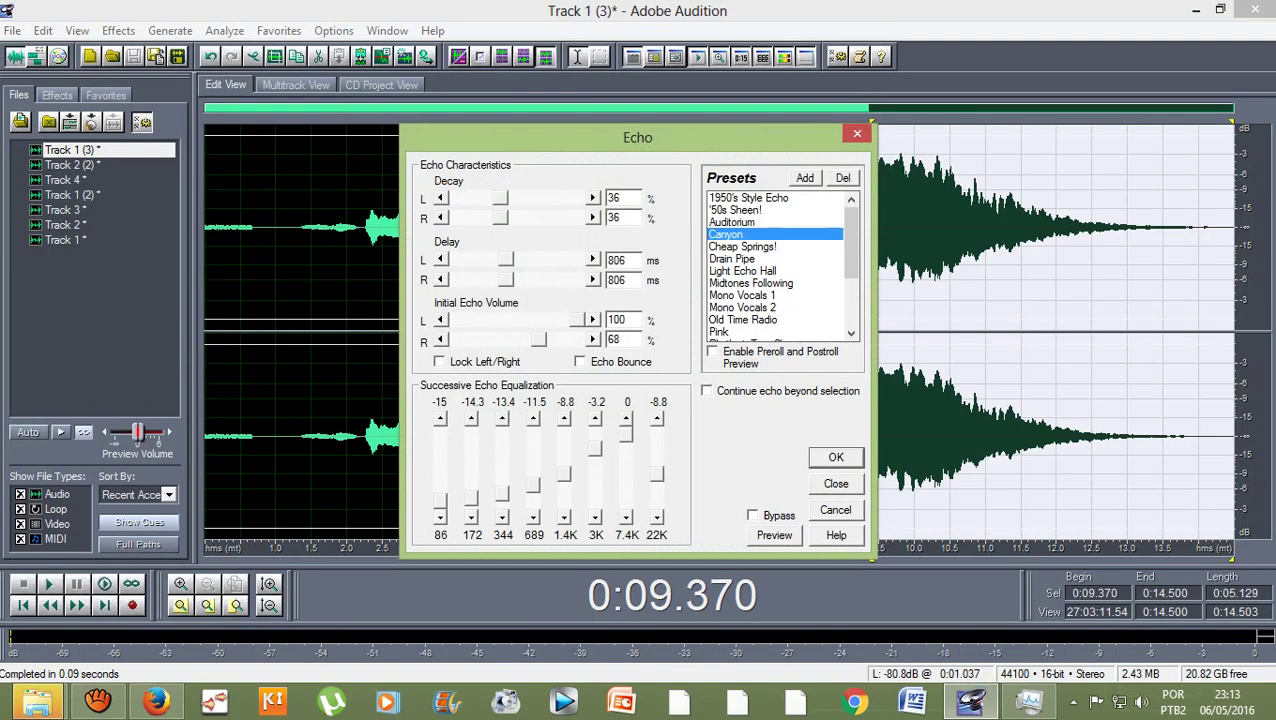
pyautogui.press('Return')
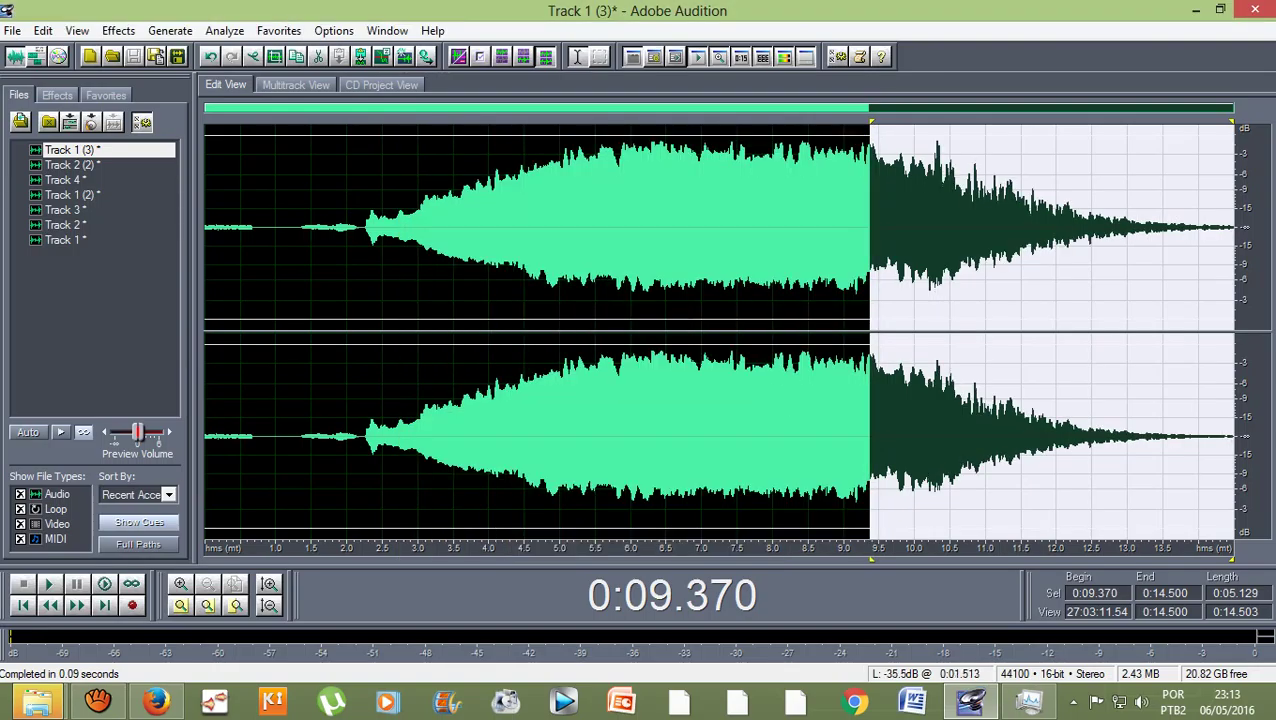
pyautogui.click(258, 227)
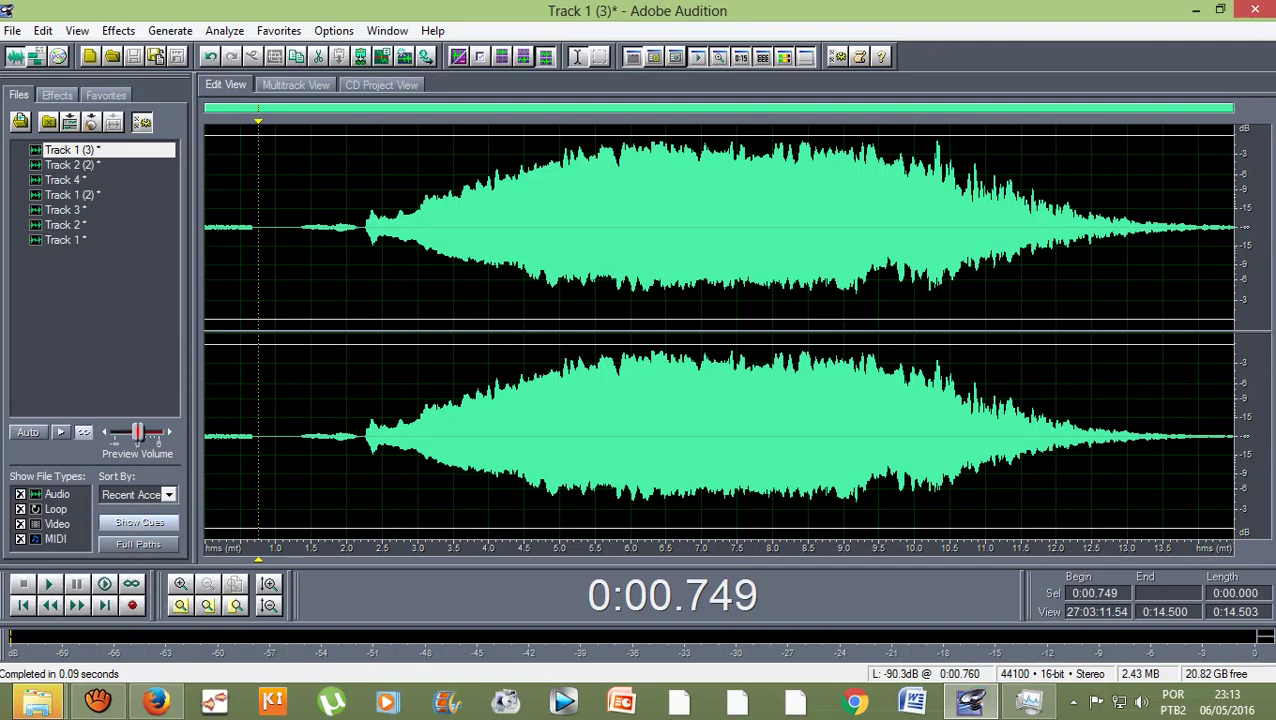
pyautogui.press('space')
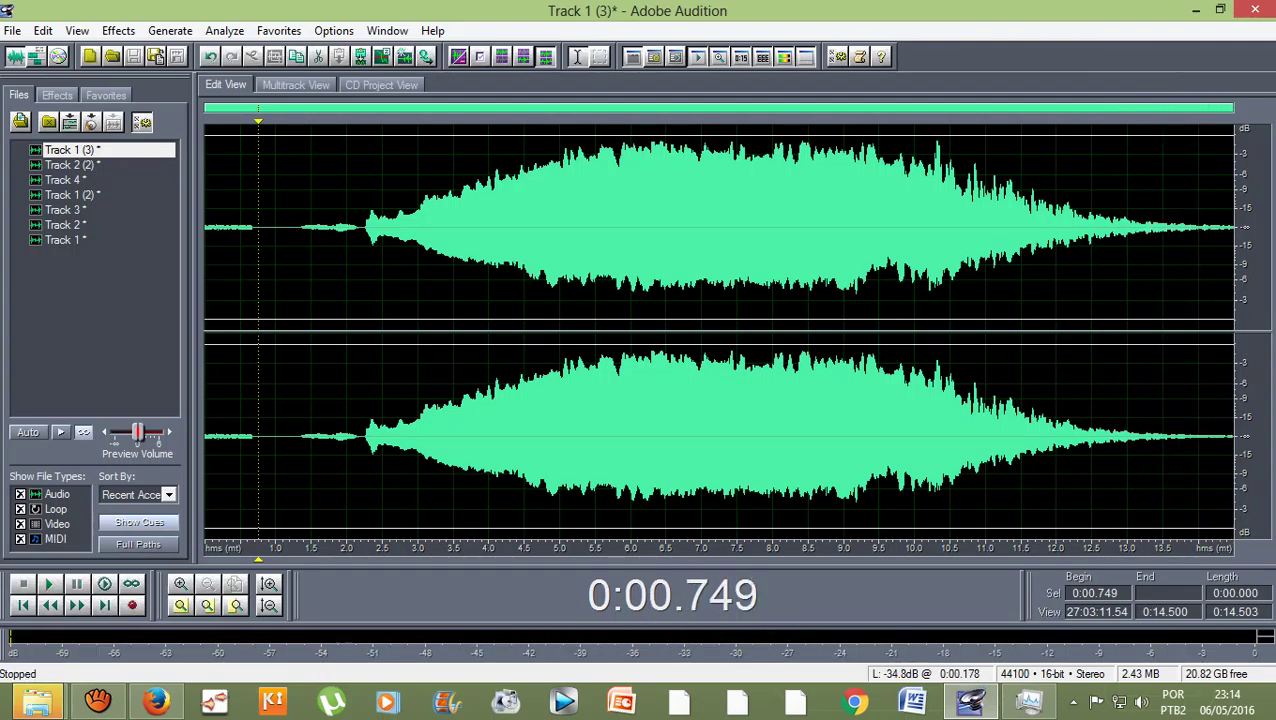
# Delete the audio from the start of the file to 0:00.868.
pyautogui.moveTo(266, 230); pyautogui.dragTo(205, 230)
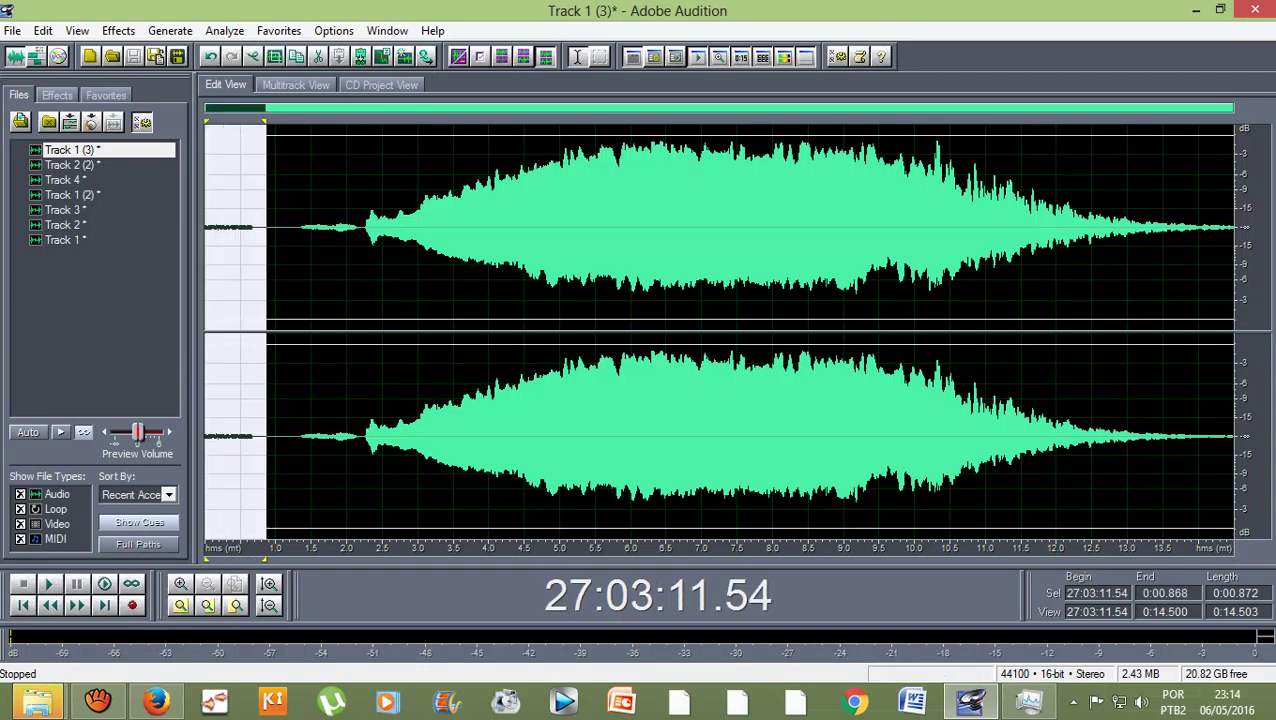
pyautogui.press('Delete')
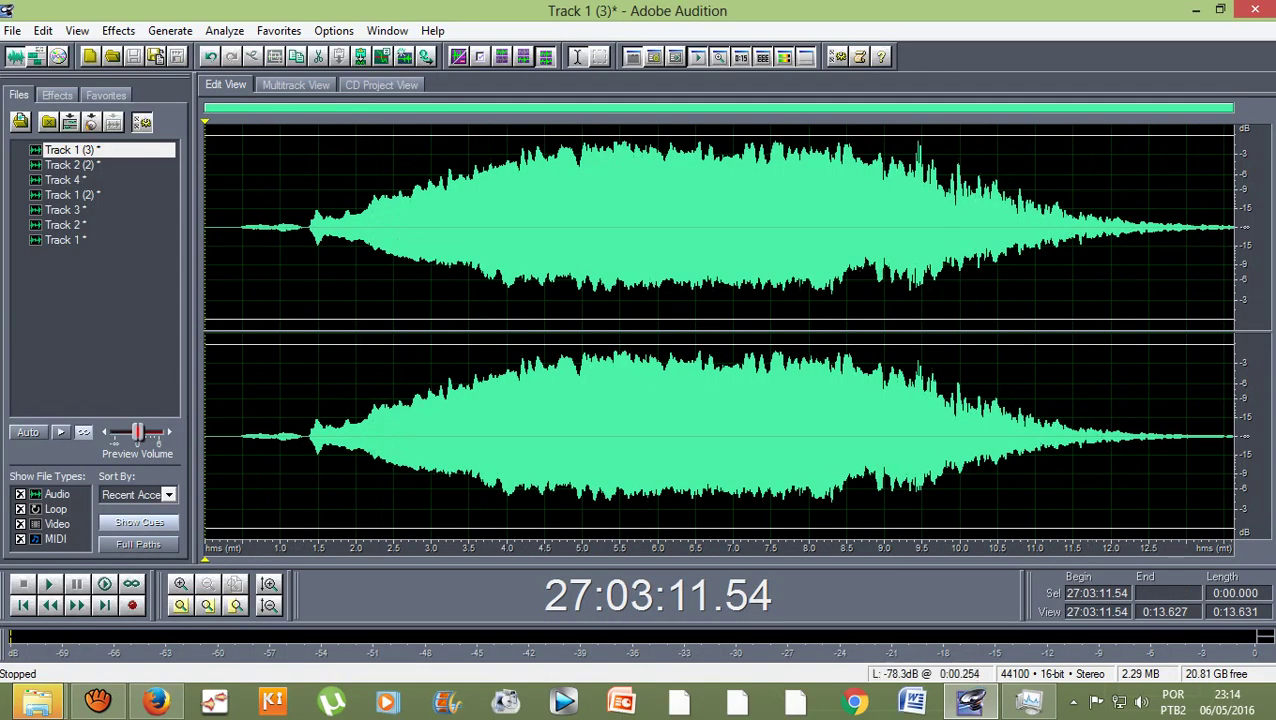
# Apply Studio Reverb with the Vocal Reverb (medium) preset to the whole file and clear the selection.
pyautogui.click(118, 30)
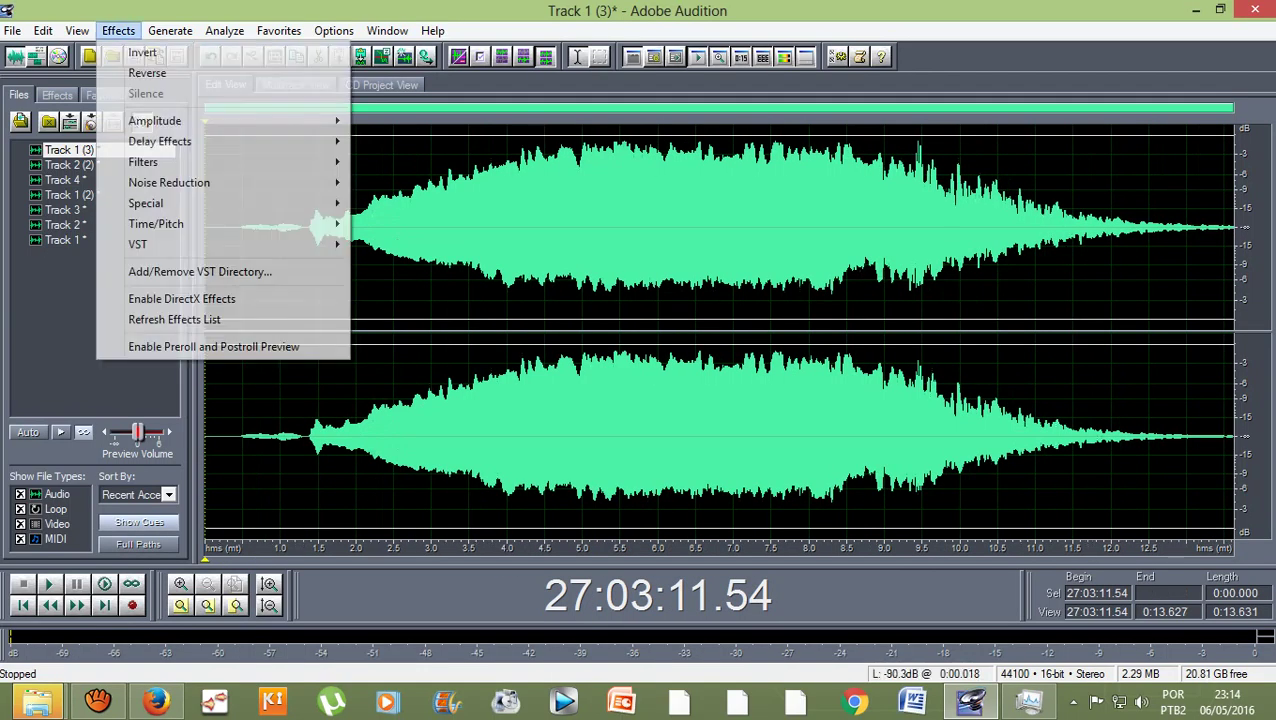
pyautogui.moveTo(160, 141)
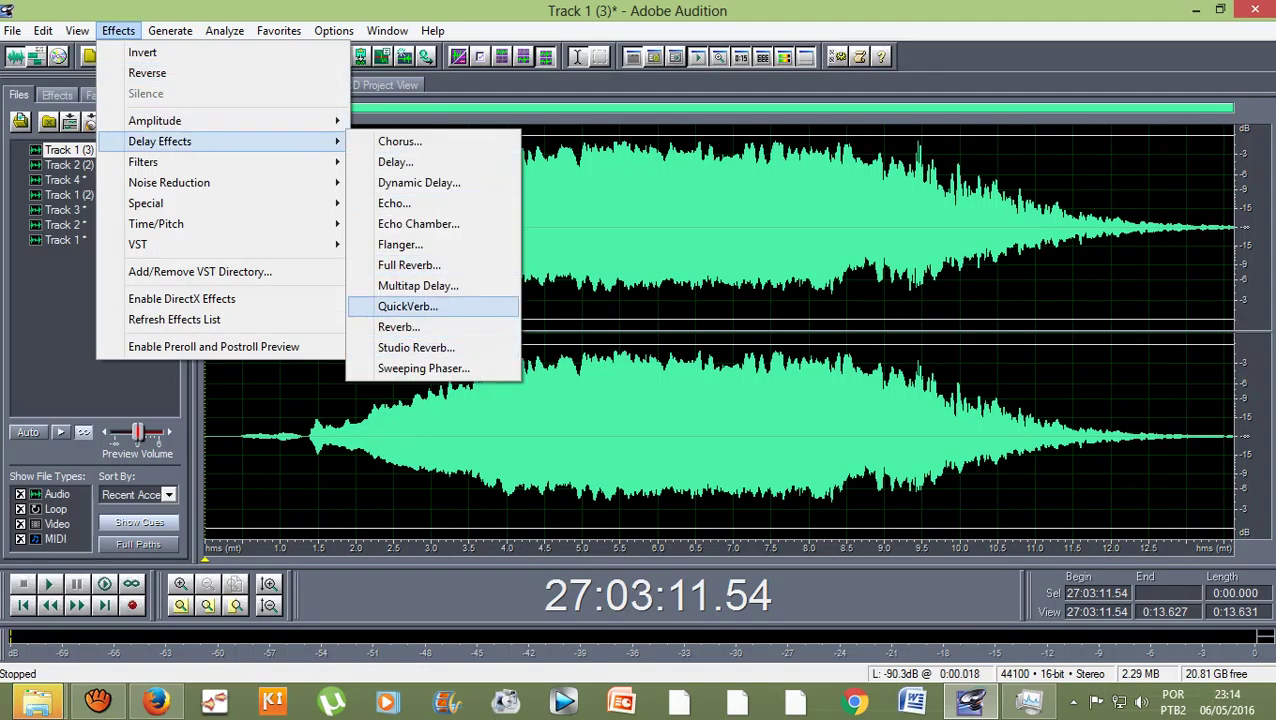
pyautogui.click(279, 30)
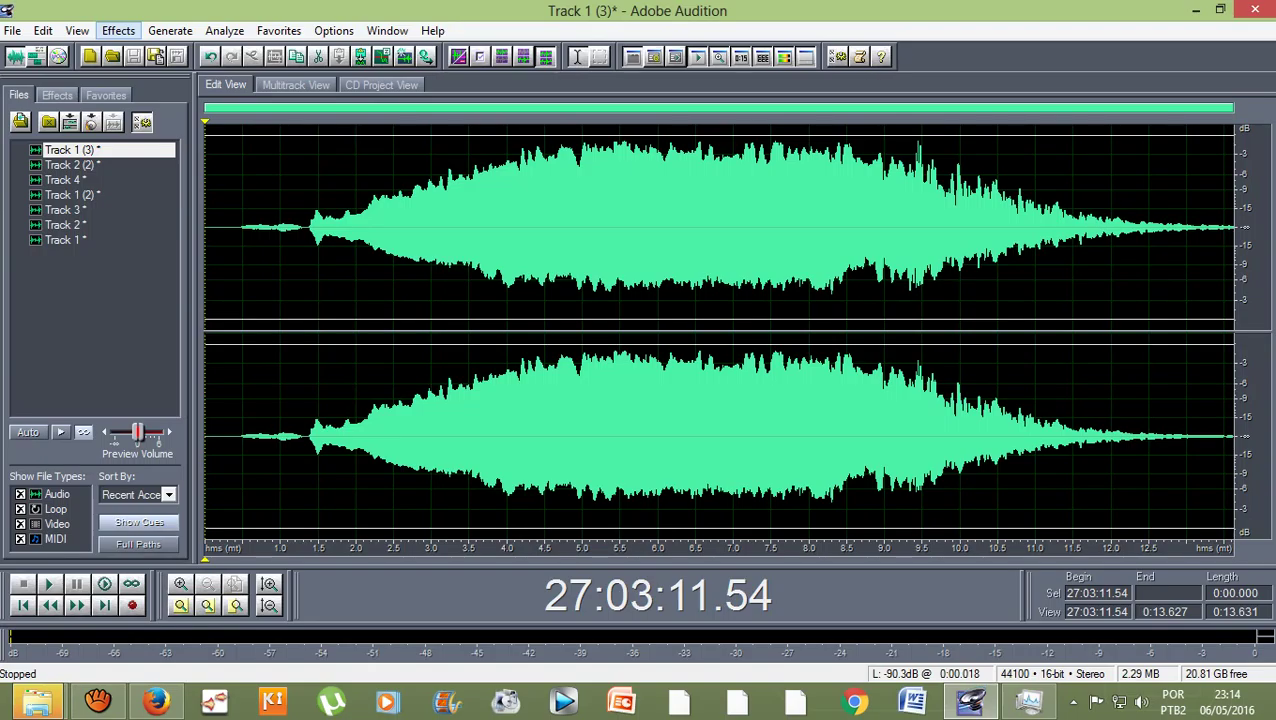
pyautogui.click(118, 30)
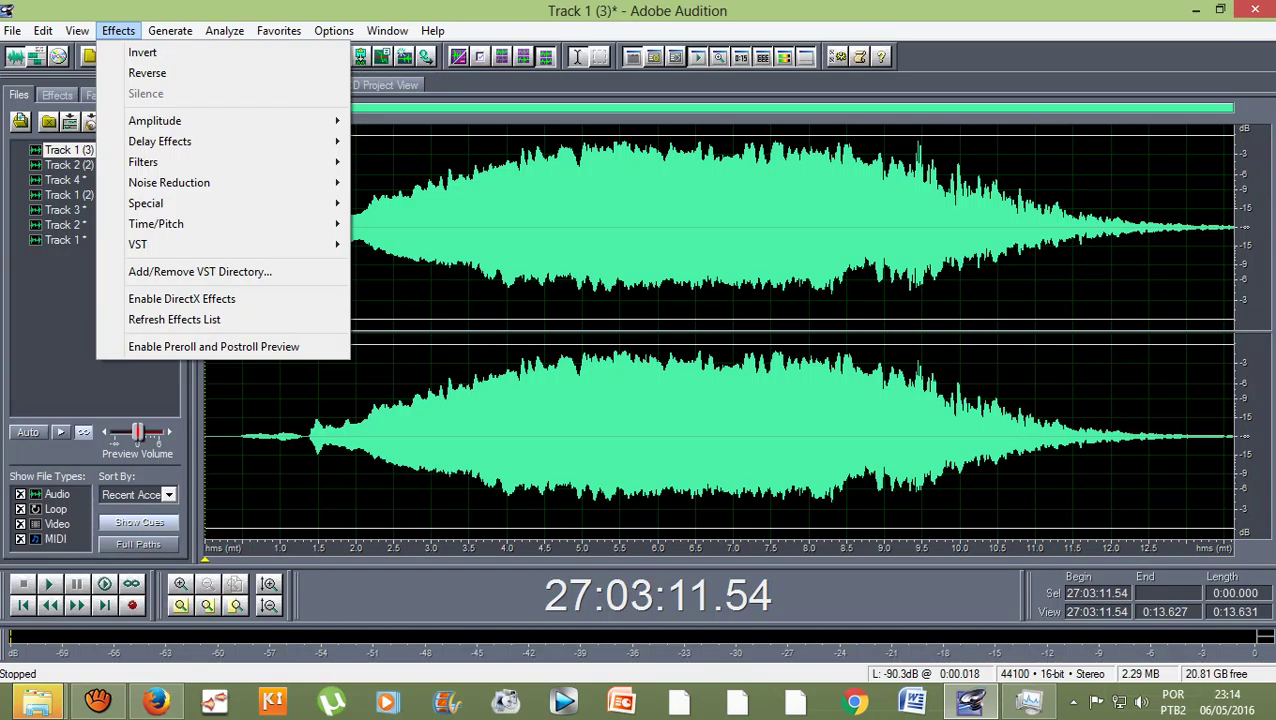
pyautogui.moveTo(160, 141)
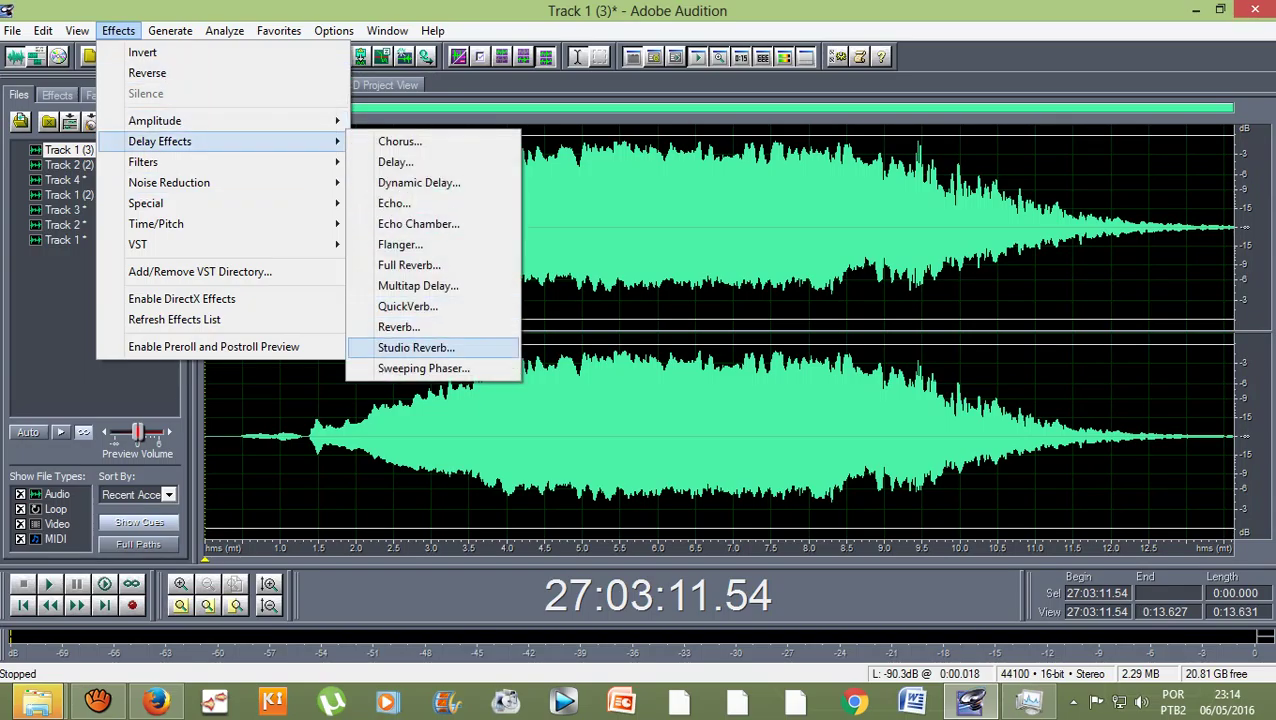
pyautogui.click(416, 347)
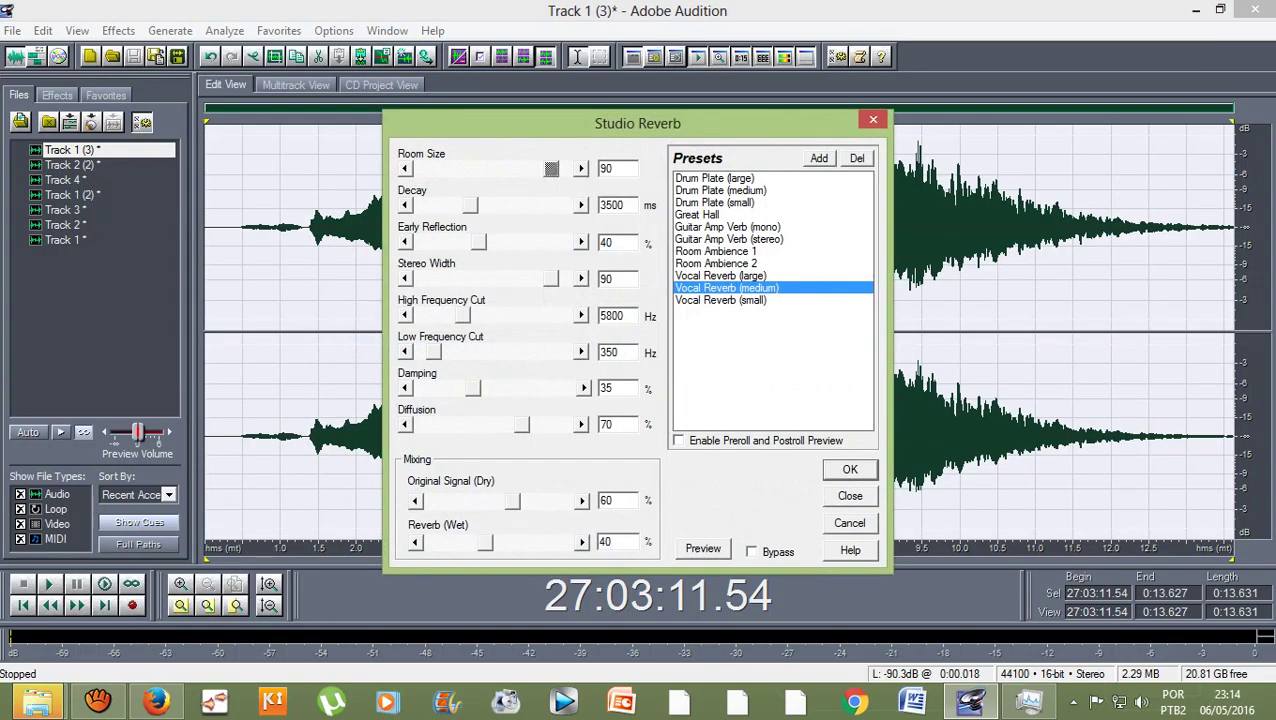
pyautogui.click(849, 469)
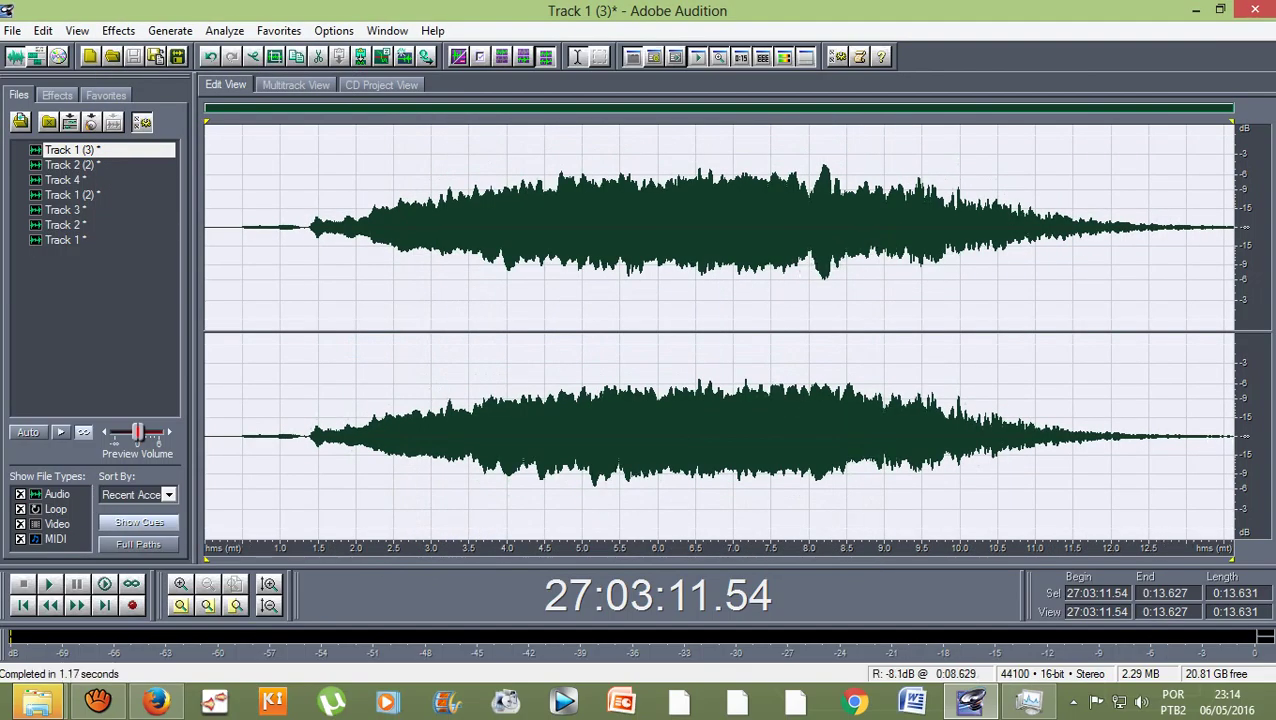
pyautogui.click(229, 290)
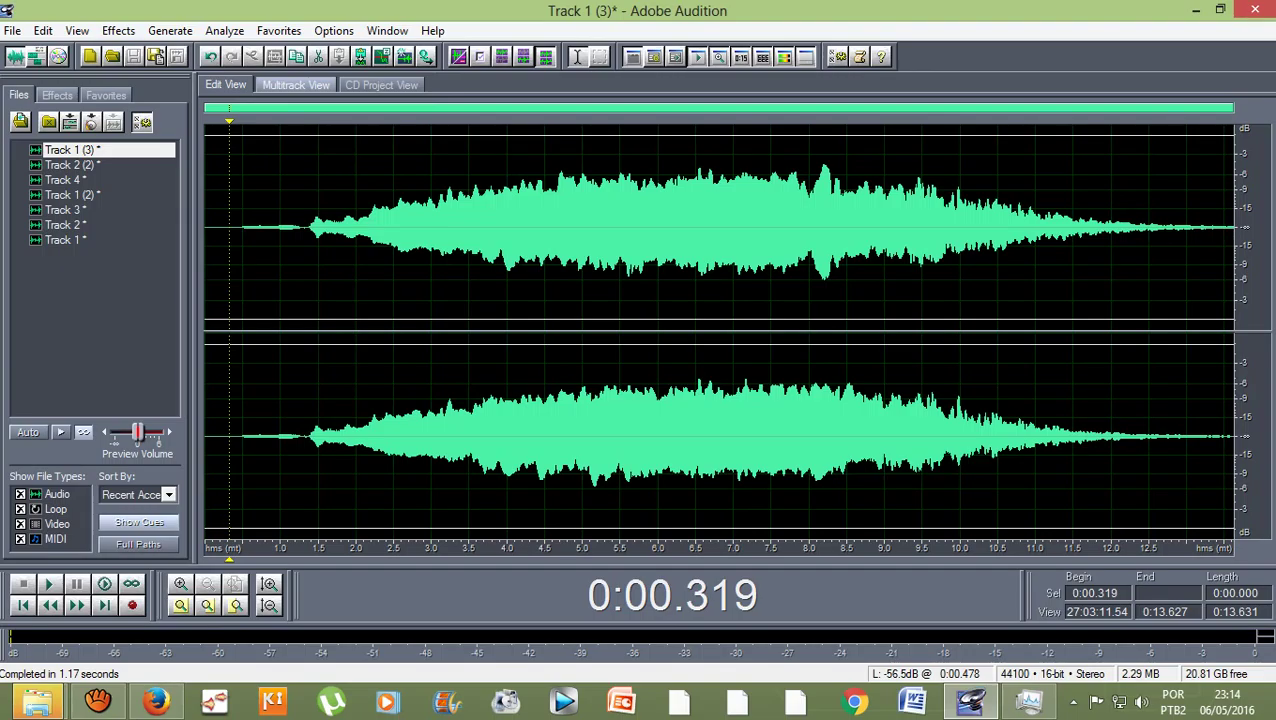
# Raise Track 1's volume to 4 dB in the multitrack session and play the session from the start.
pyautogui.click(295, 84)
pyautogui.moveTo(497, 222); pyautogui.dragTo(477, 222)
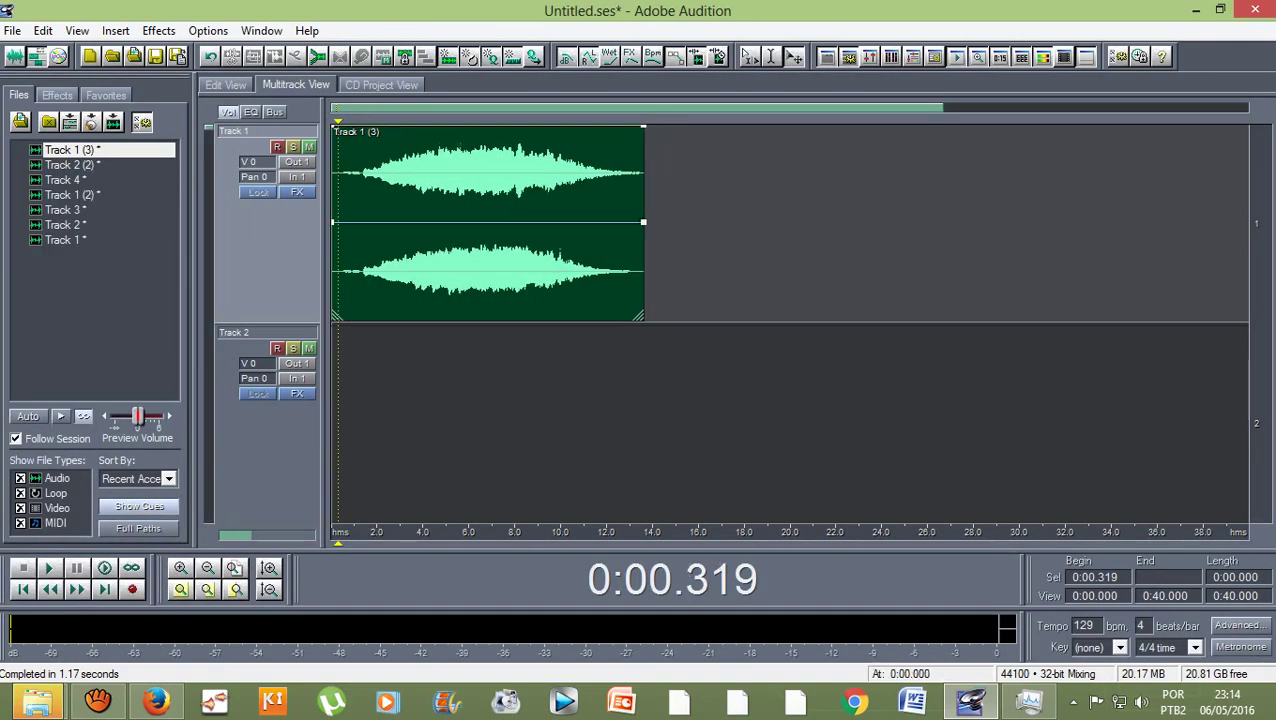
pyautogui.click(332, 200)
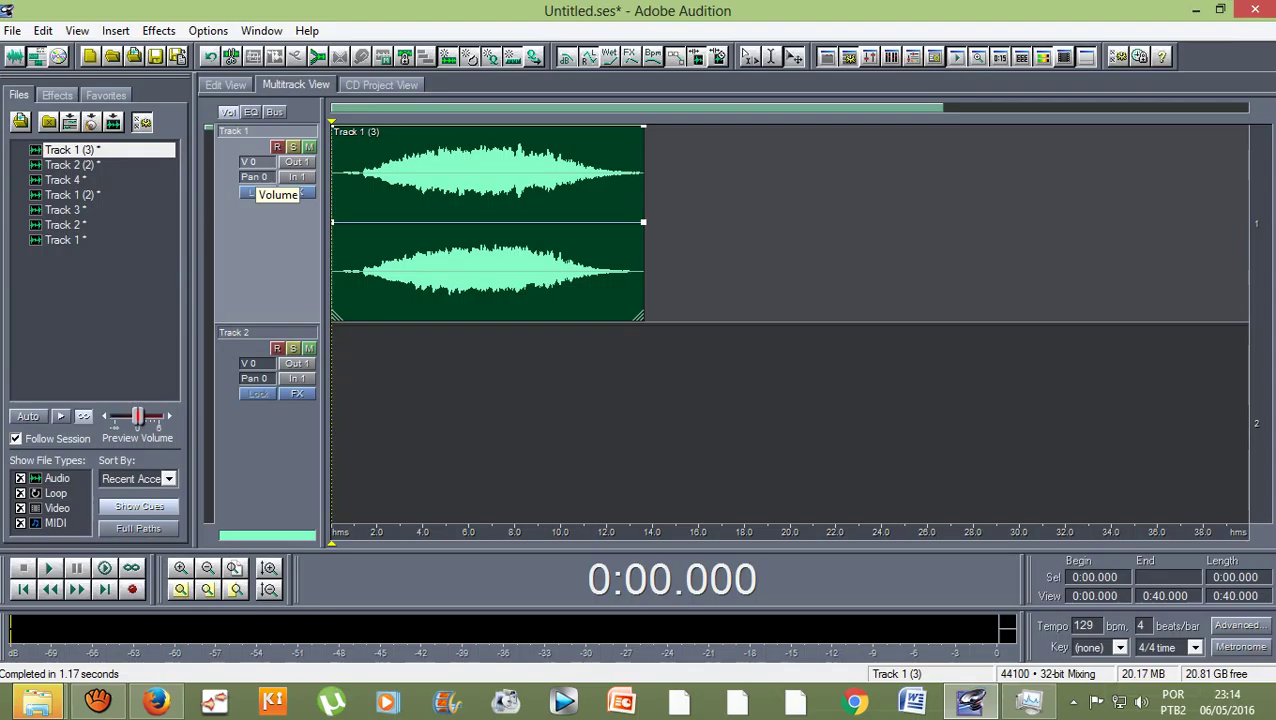
pyautogui.rightClick(250, 162)
pyautogui.moveTo(287, 166); pyautogui.dragTo(287, 149)
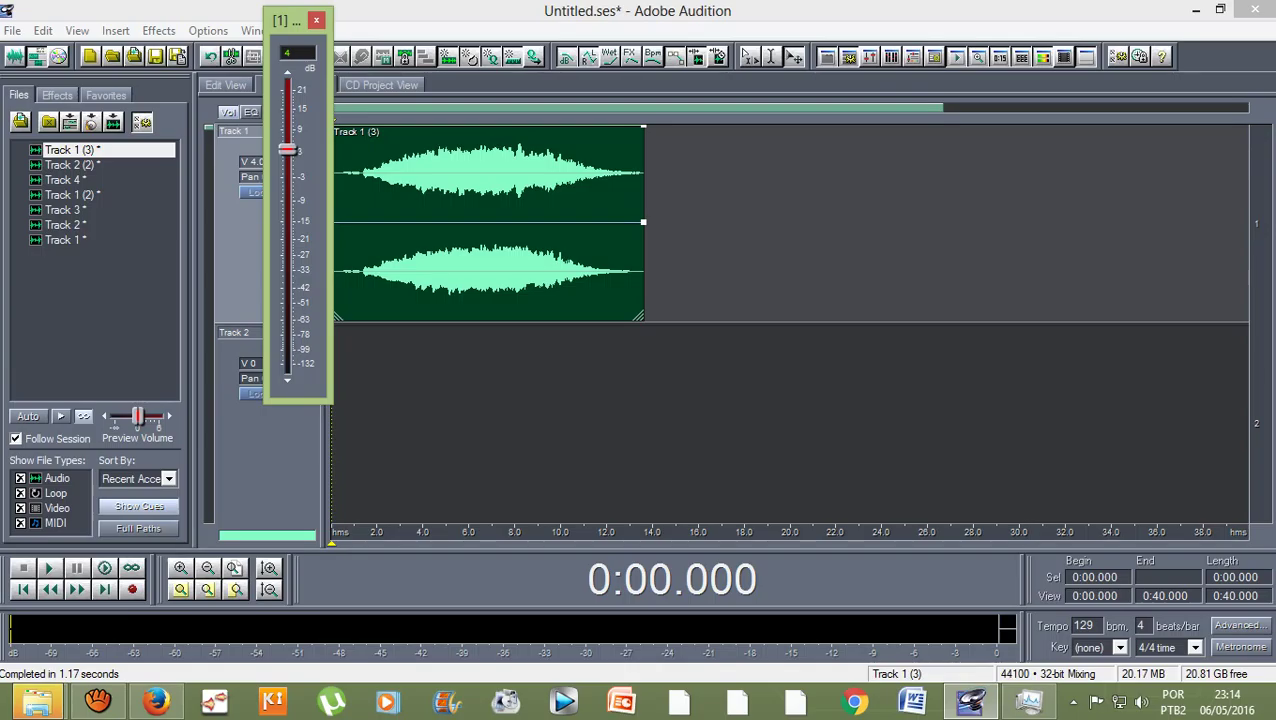
pyautogui.click(316, 20)
pyautogui.press('space')
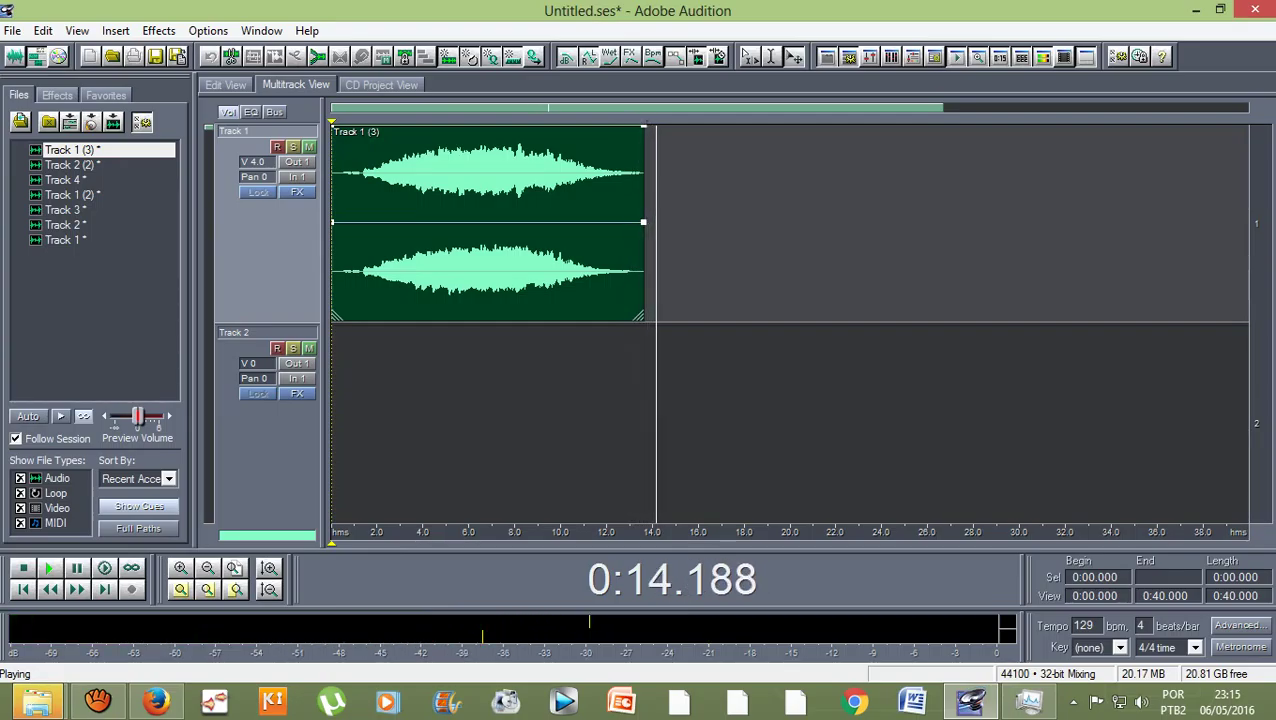
pyautogui.press('space')
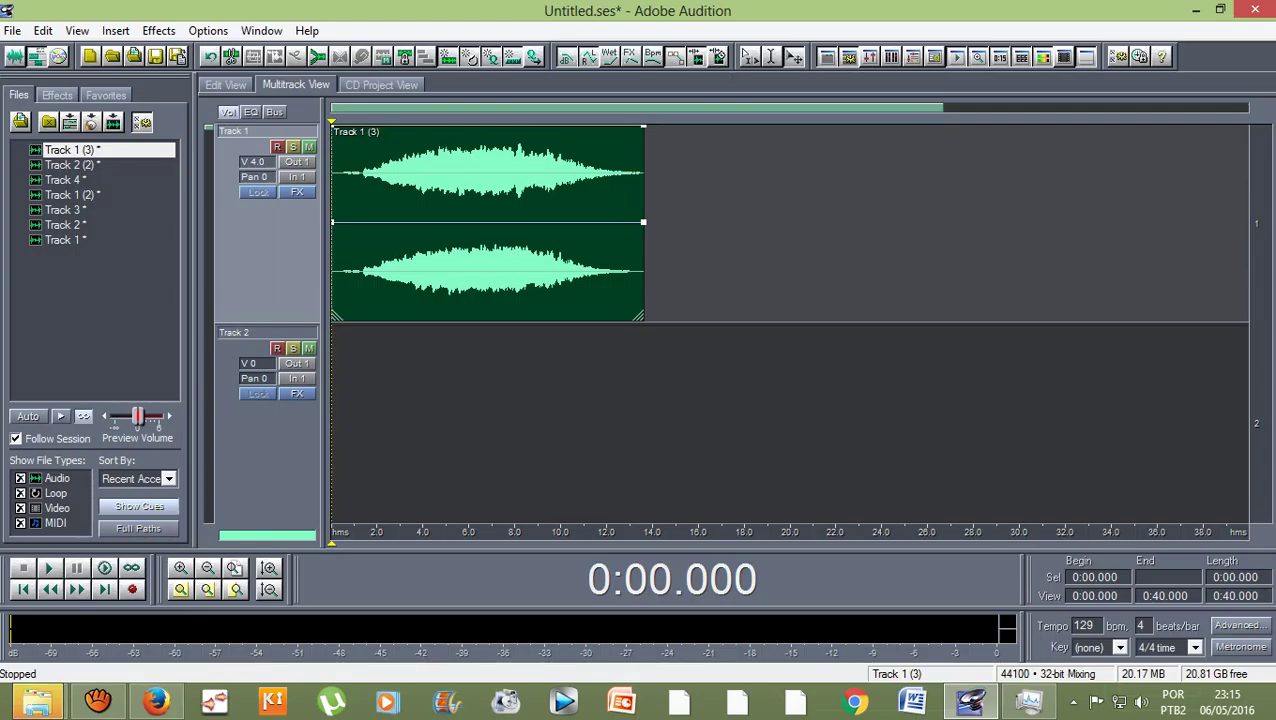
# Return to the single-waveform view and undo the reverb, start trim, echoes and earlier edits back to the full-length recording.
pyautogui.click(225, 84)
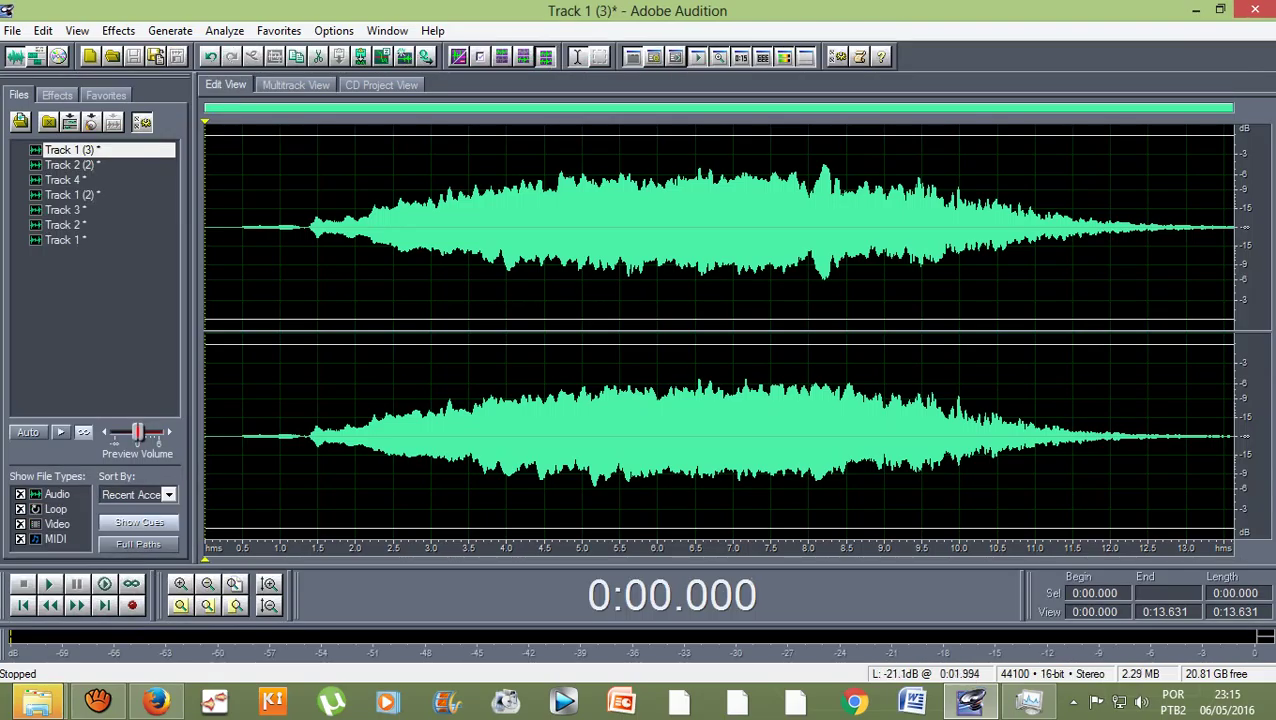
pyautogui.click(279, 30)
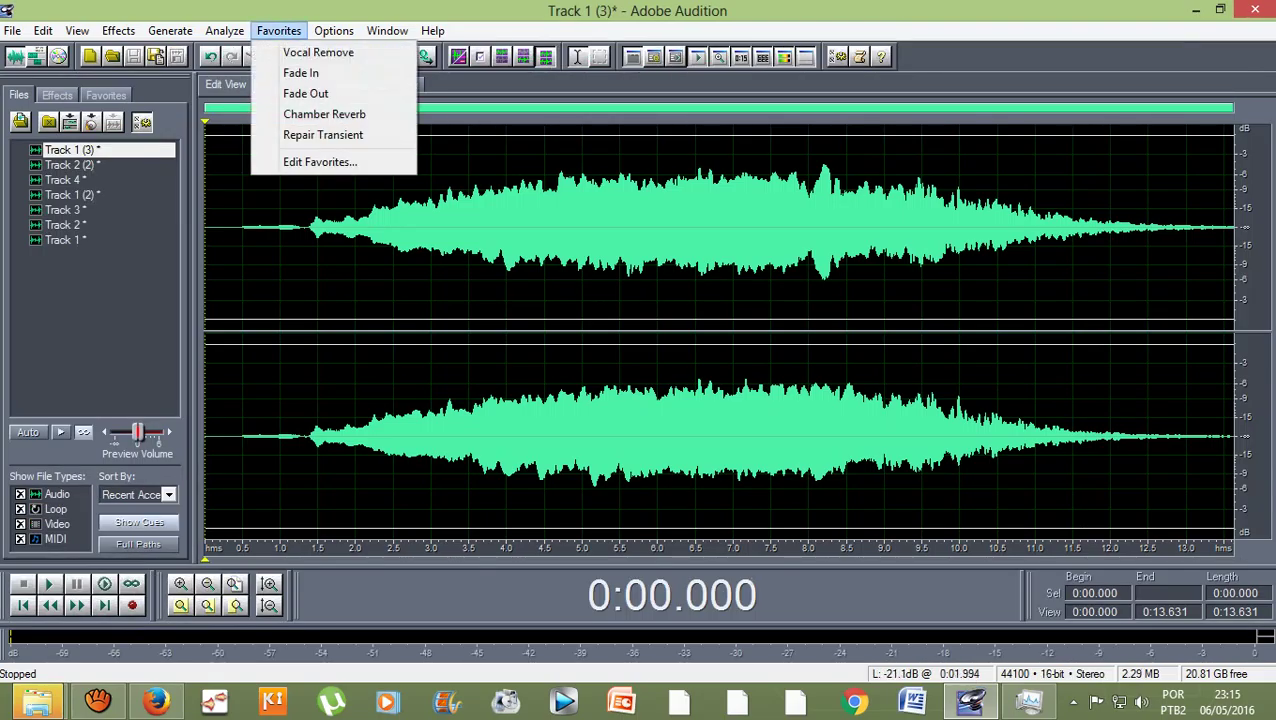
pyautogui.click(529, 227)
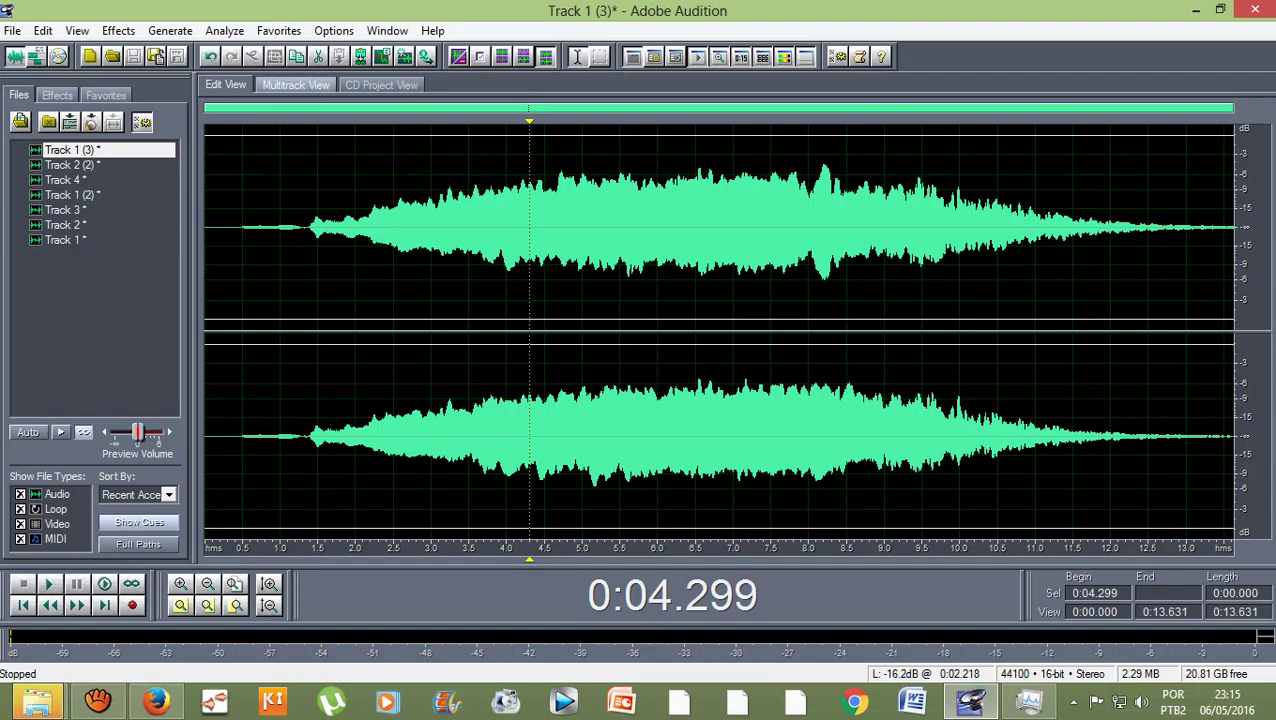
pyautogui.click(210, 56)
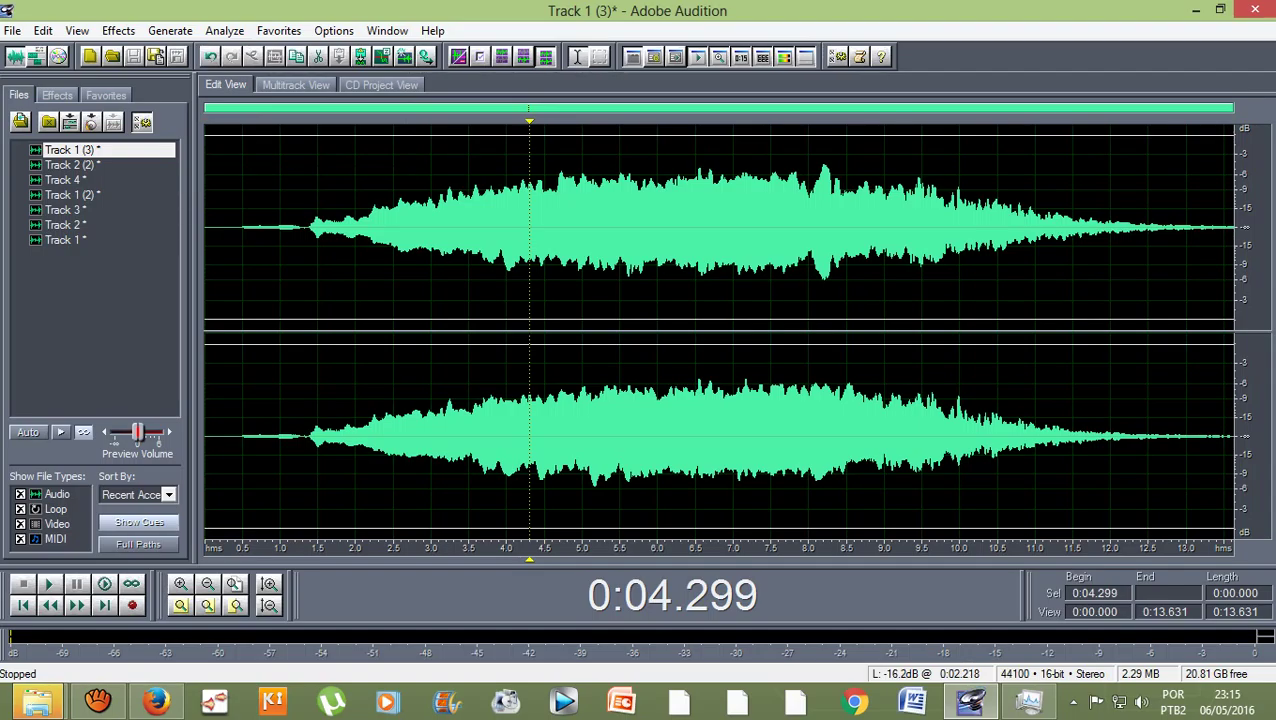
pyautogui.click(210, 56)
pyautogui.hotkey('ctrl', 'z')
pyautogui.hotkey('ctrl', 'z')
pyautogui.hotkey('ctrl', 'z')
pyautogui.hotkey('ctrl', 'z')
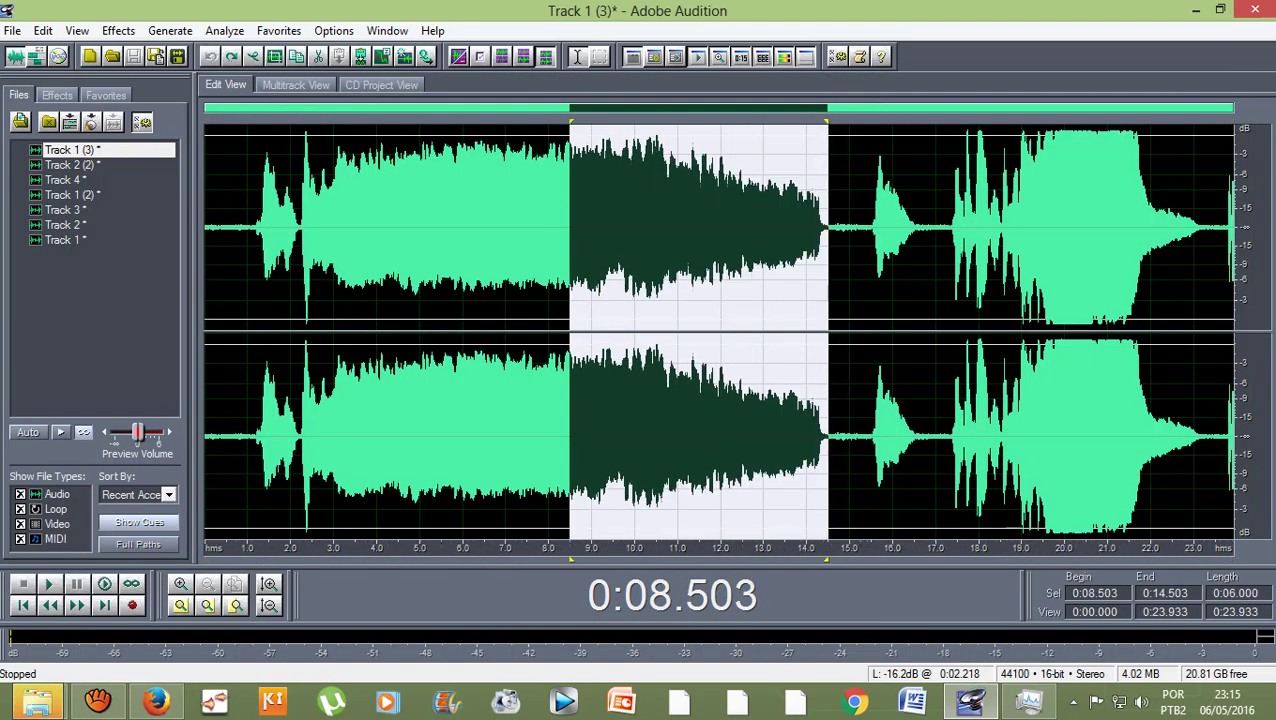
# Play the full-length recording from 0:11.170 and again from 0:13.701 to listen to the end of the sustained section.
pyautogui.click(829, 227)
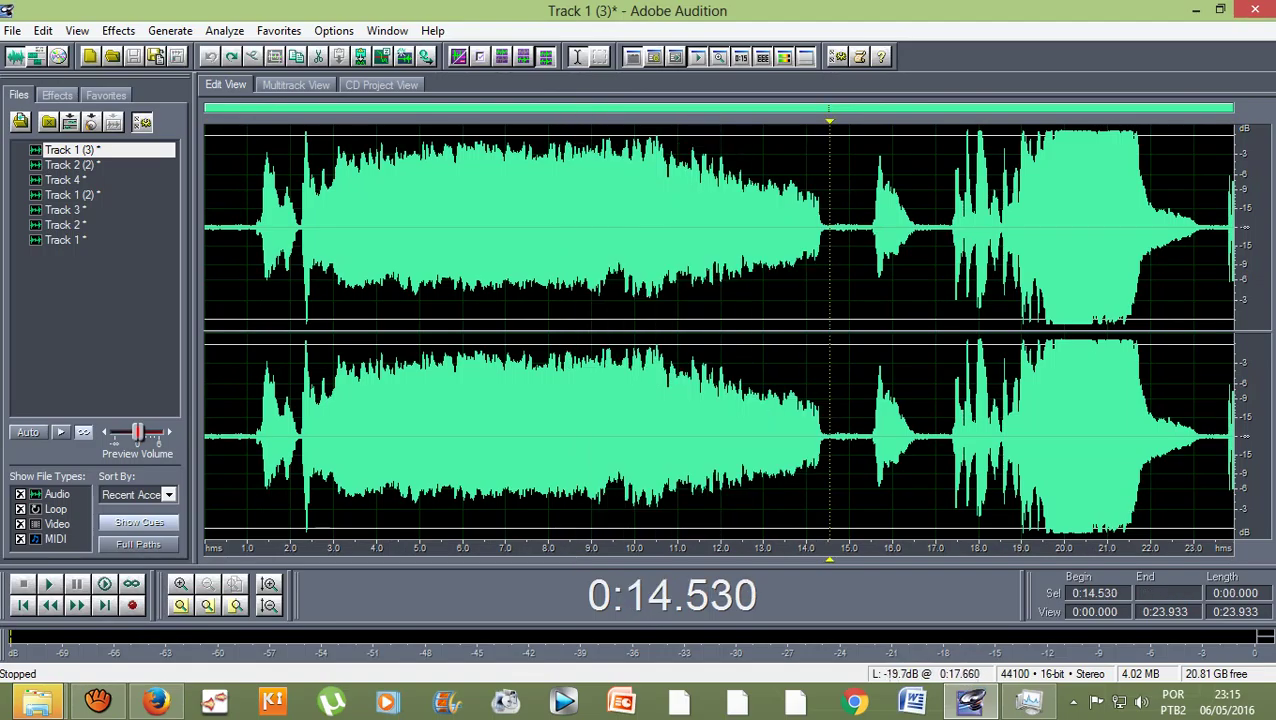
pyautogui.click(684, 227)
pyautogui.press('space')
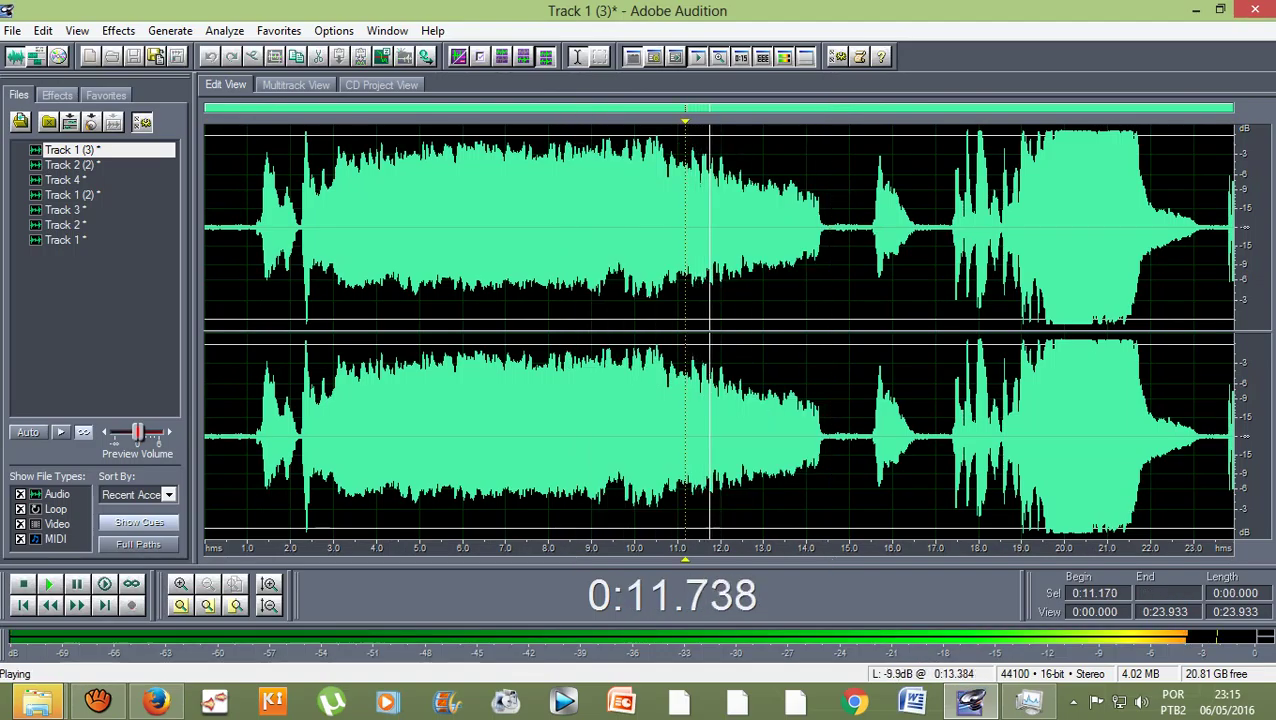
pyautogui.press('space')
pyautogui.click(794, 227)
pyautogui.press('space')
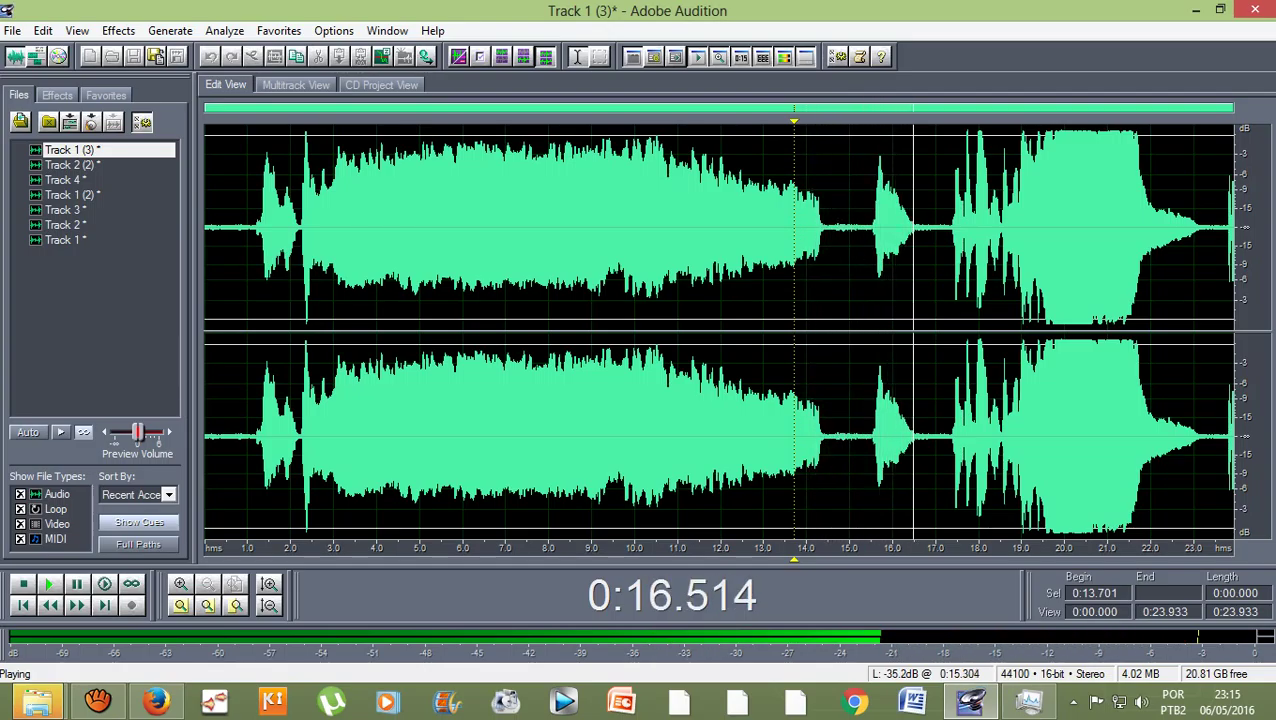
# Stop playback and place the cursor just after the short burst, at 0:16.319.
pyautogui.press('space')
pyautogui.doubleClick(837, 227)
pyautogui.click(906, 237)
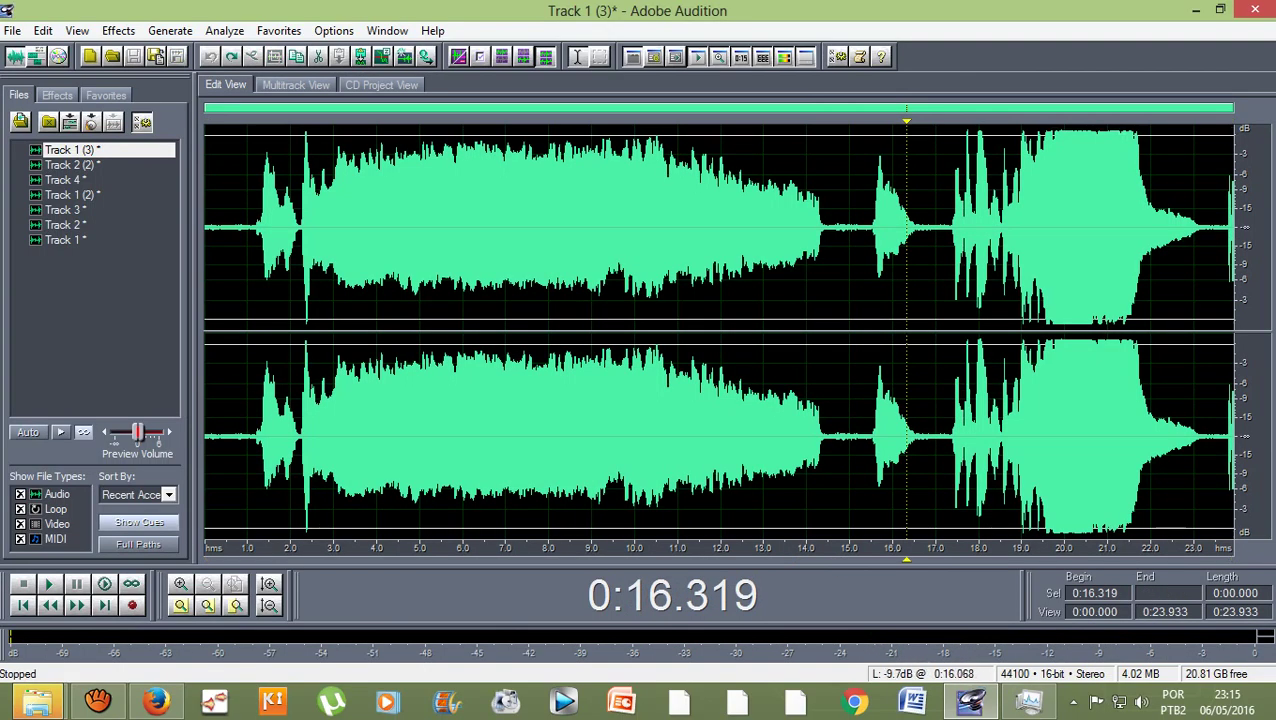
# In the multitrack session, draw a volume-envelope fade-out on the Track 1 clip, bending at about 7.8 s and reaching silence at about 14.5 s.
pyautogui.press('F12')
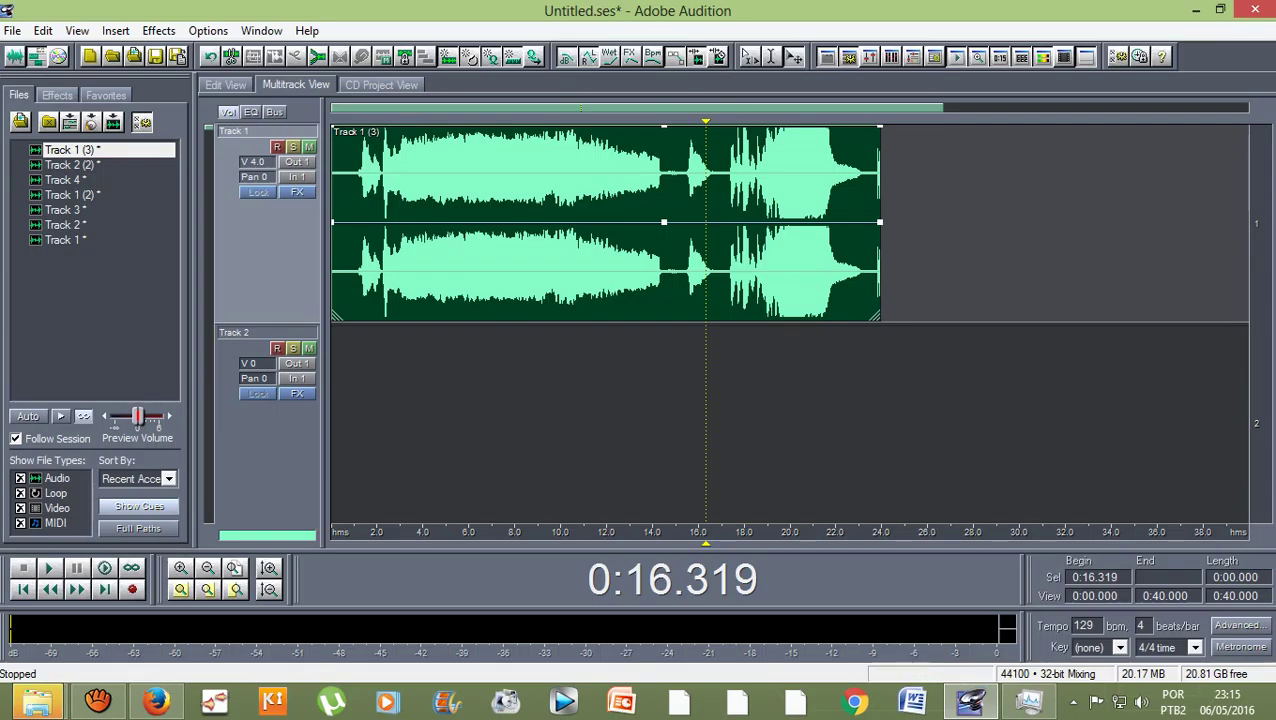
pyautogui.click(269, 568)
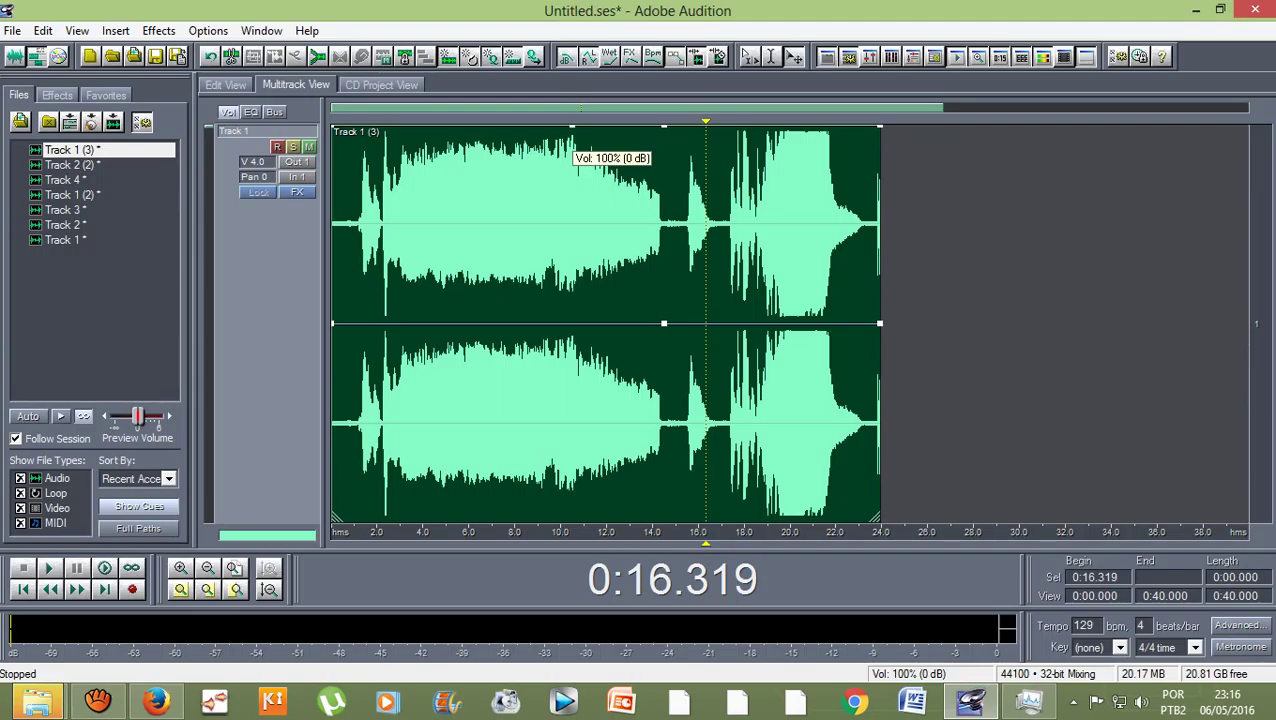
pyautogui.moveTo(573, 127); pyautogui.dragTo(708, 560)
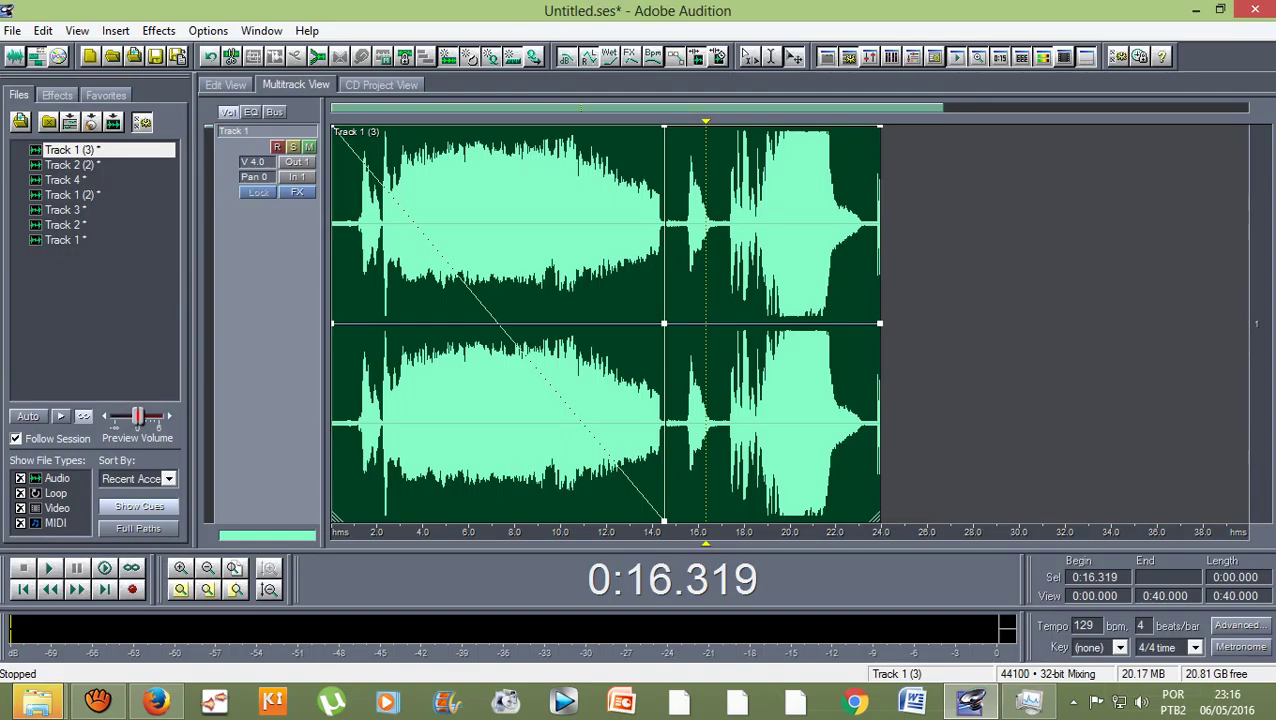
pyautogui.moveTo(470, 291); pyautogui.dragTo(561, 196)
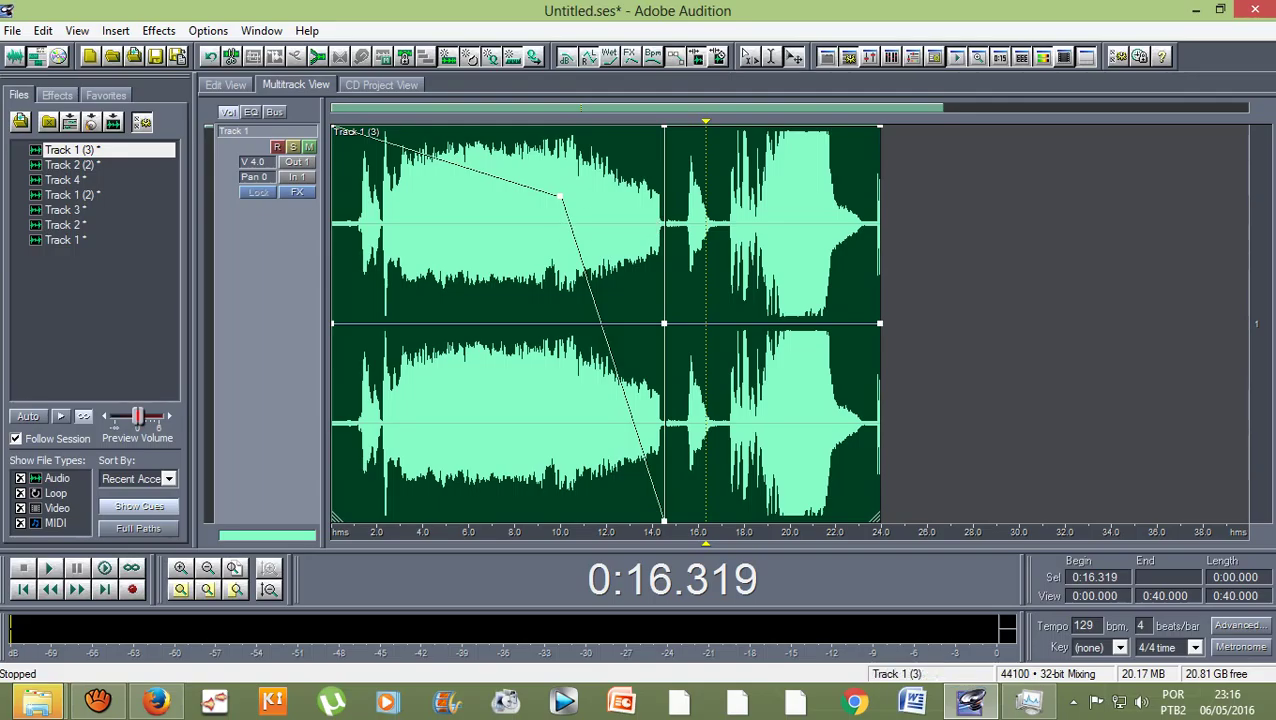
pyautogui.moveTo(561, 196); pyautogui.dragTo(511, 147)
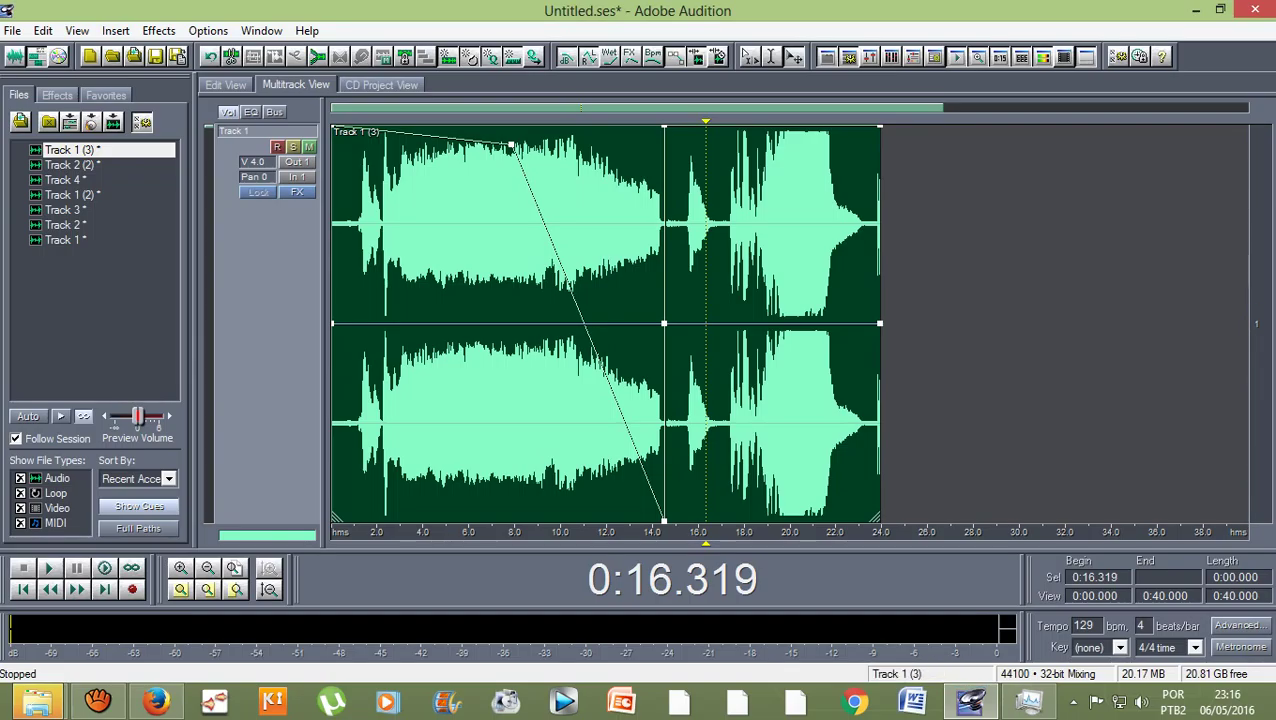
# Shorten the Track 1 clip's end to about 15.2 s and play the session from the start.
pyautogui.moveTo(878, 517); pyautogui.dragTo(680, 517)
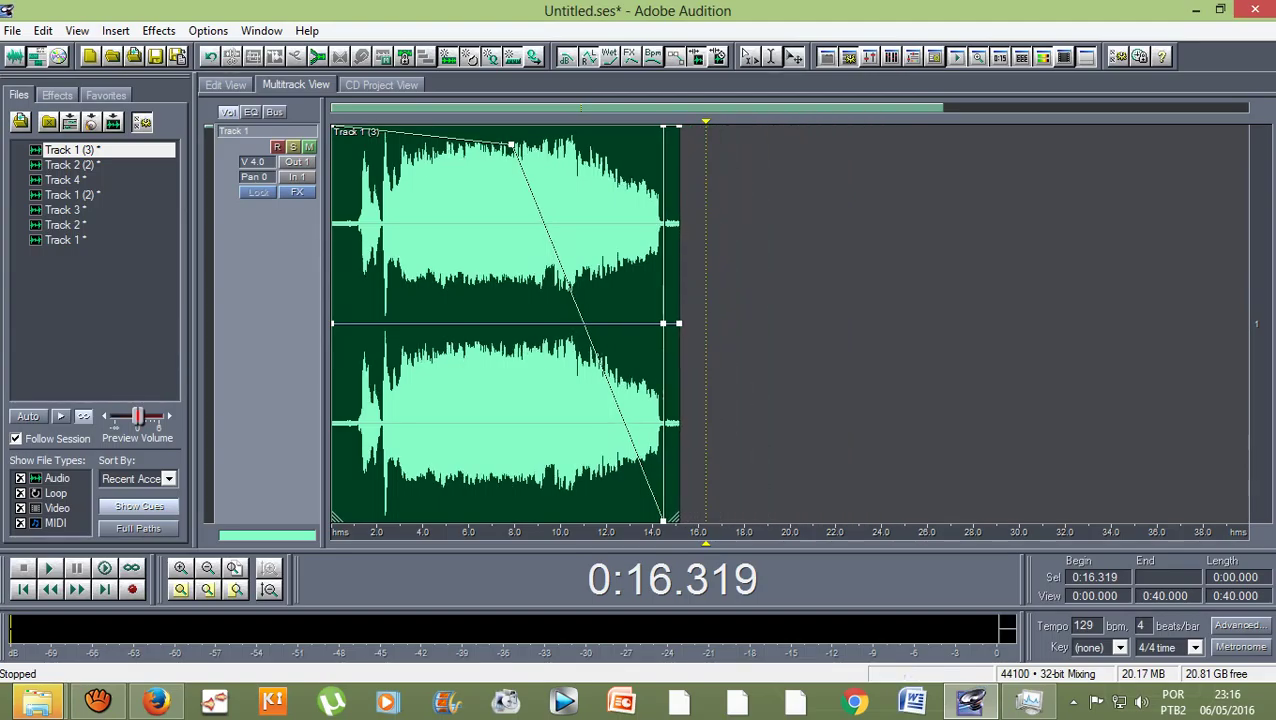
pyautogui.press('space')
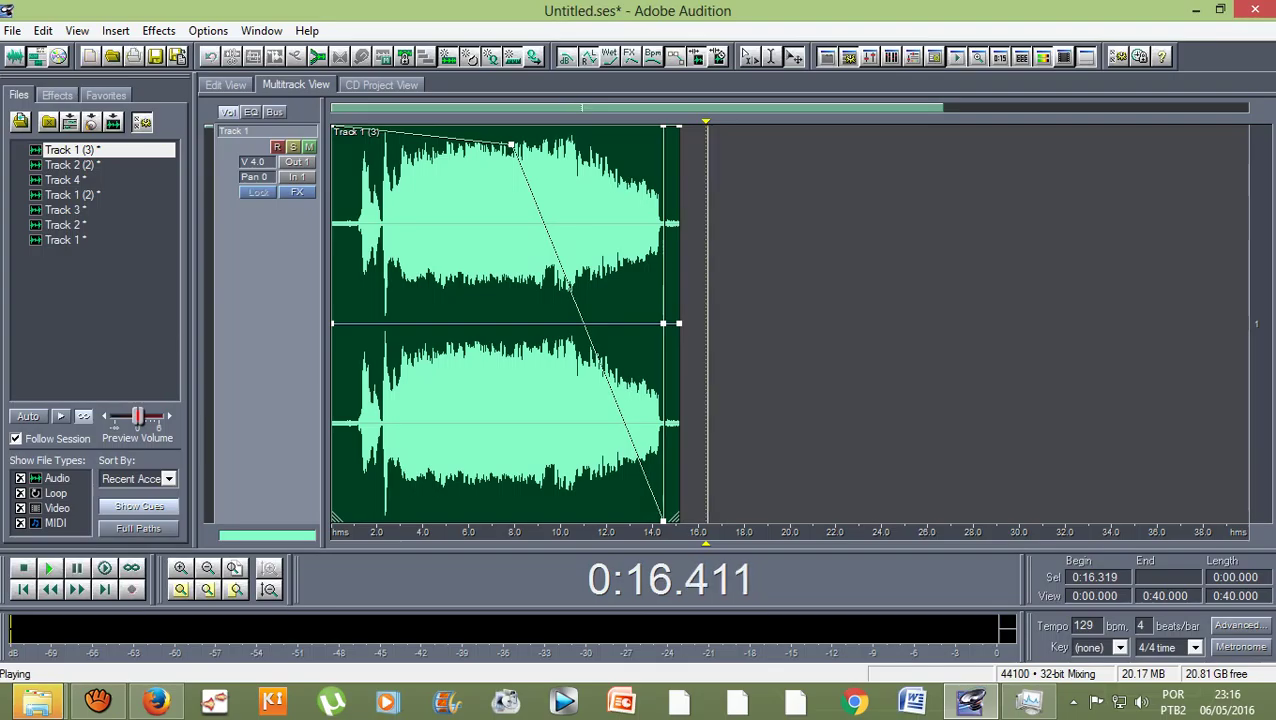
pyautogui.press('space')
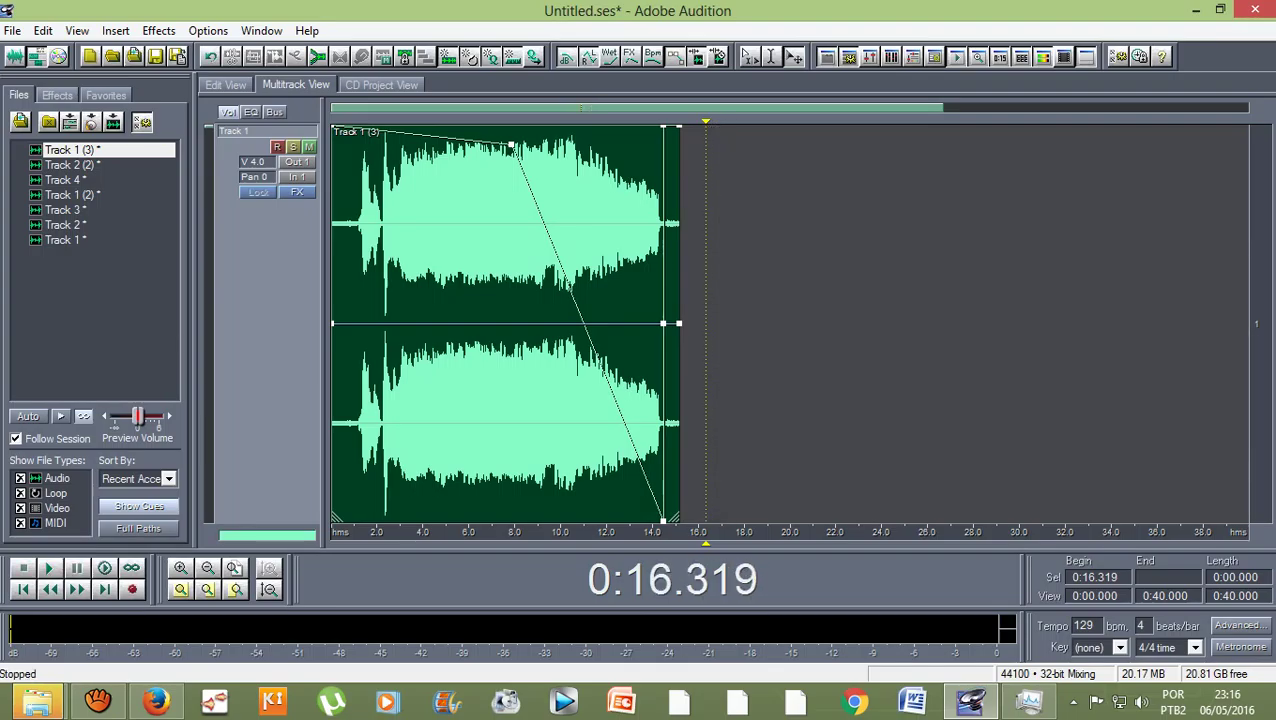
pyautogui.moveTo(706, 121); pyautogui.dragTo(450, 121)
pyautogui.press('Left')
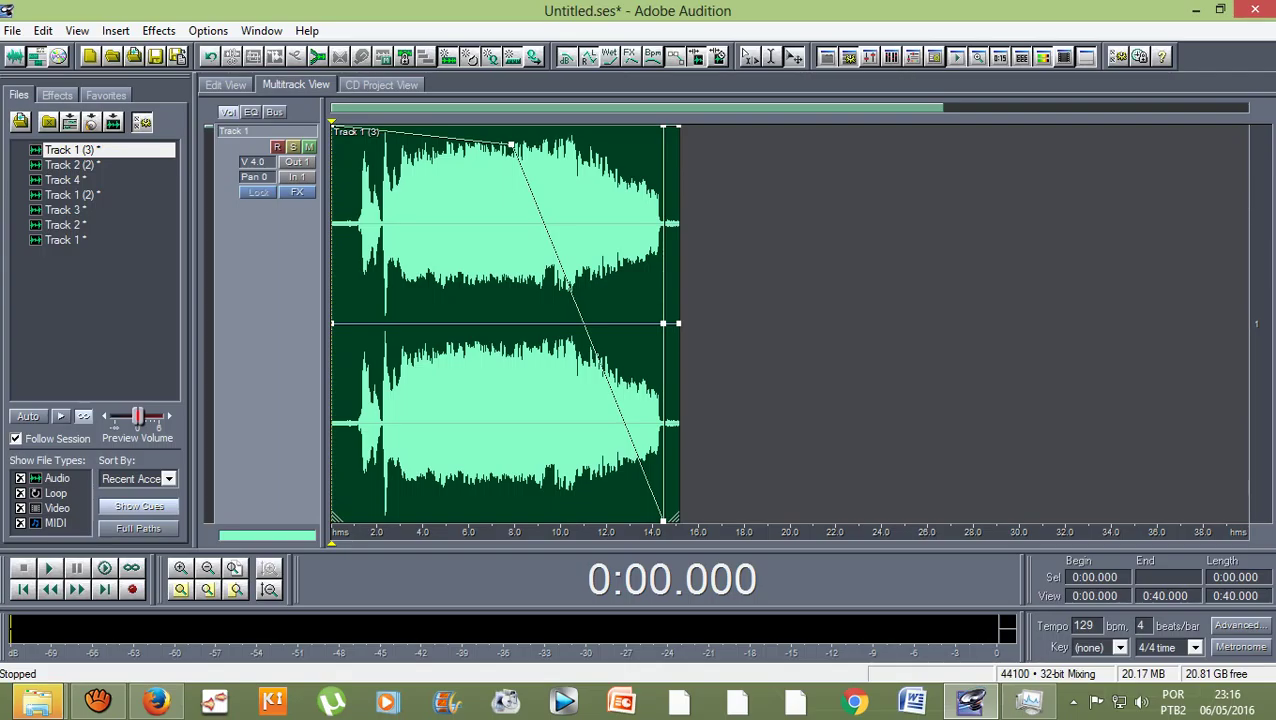
pyautogui.press('space')
# Trim the Track 1 clip's end further to where the fade-out reaches silence, at about 14.5 s.
pyautogui.scroll(6, 651, 140)
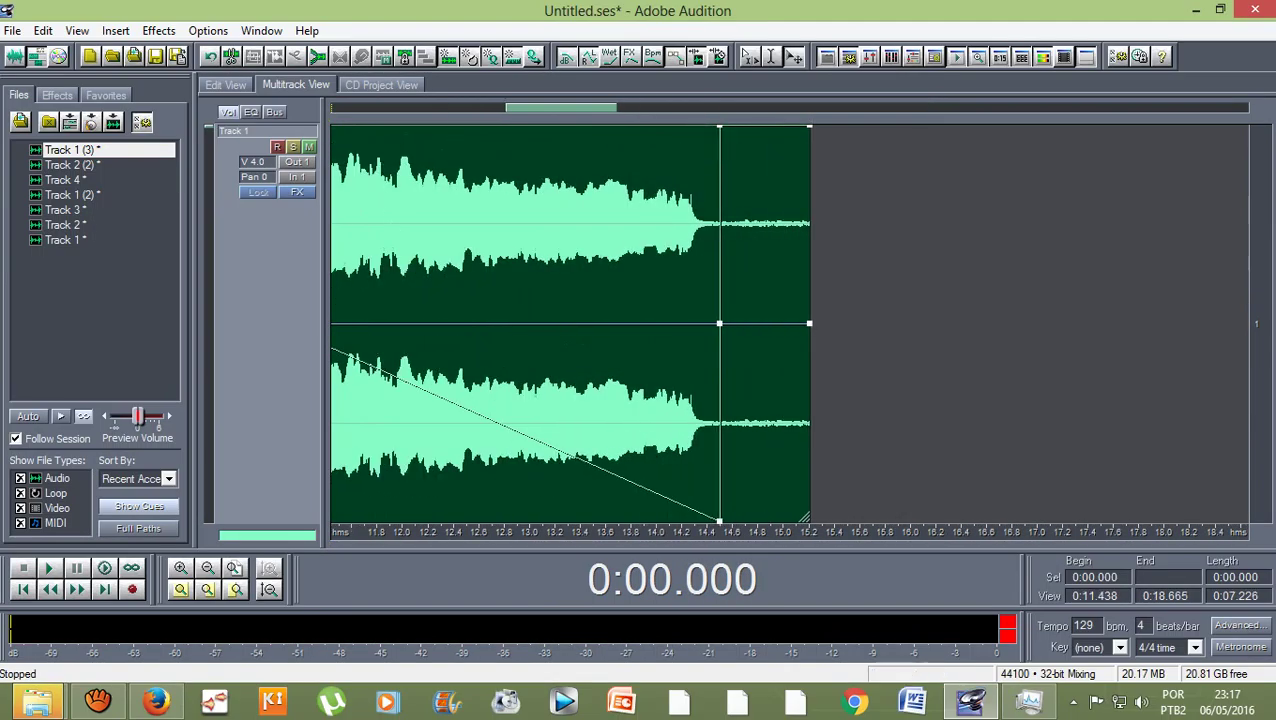
pyautogui.moveTo(805, 517); pyautogui.dragTo(710, 517)
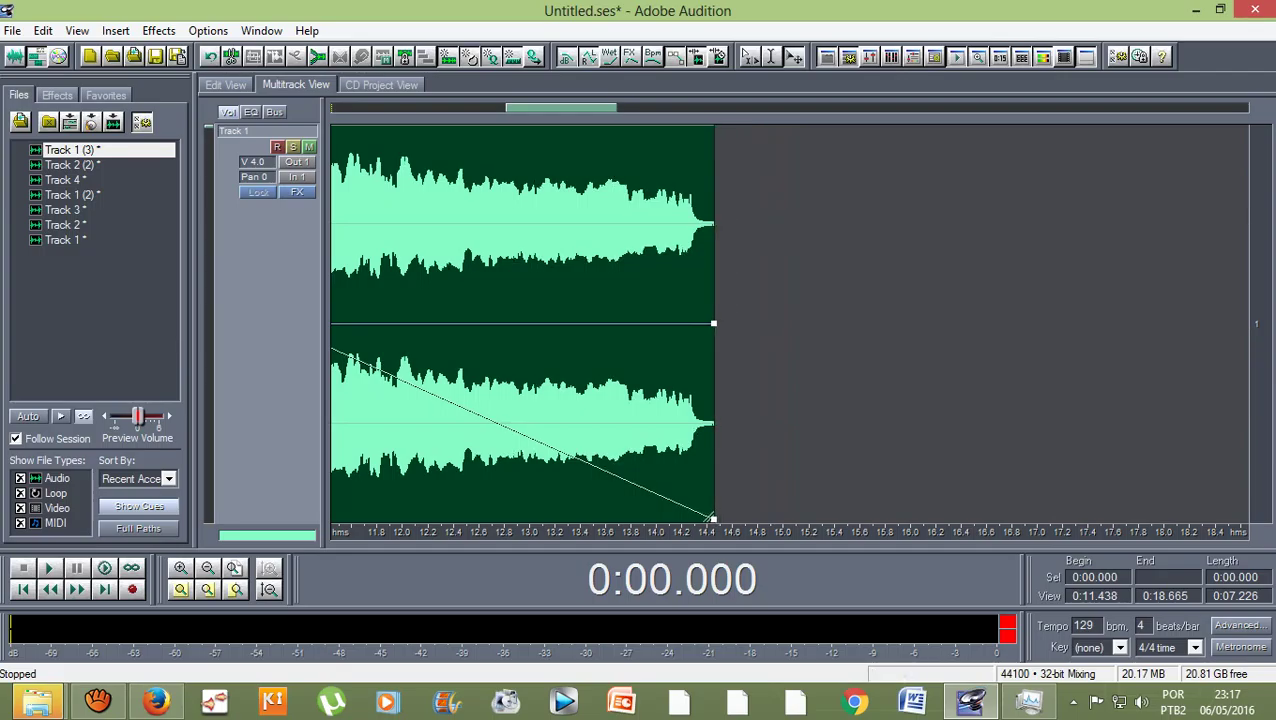
pyautogui.scroll(-6, 651, 323)
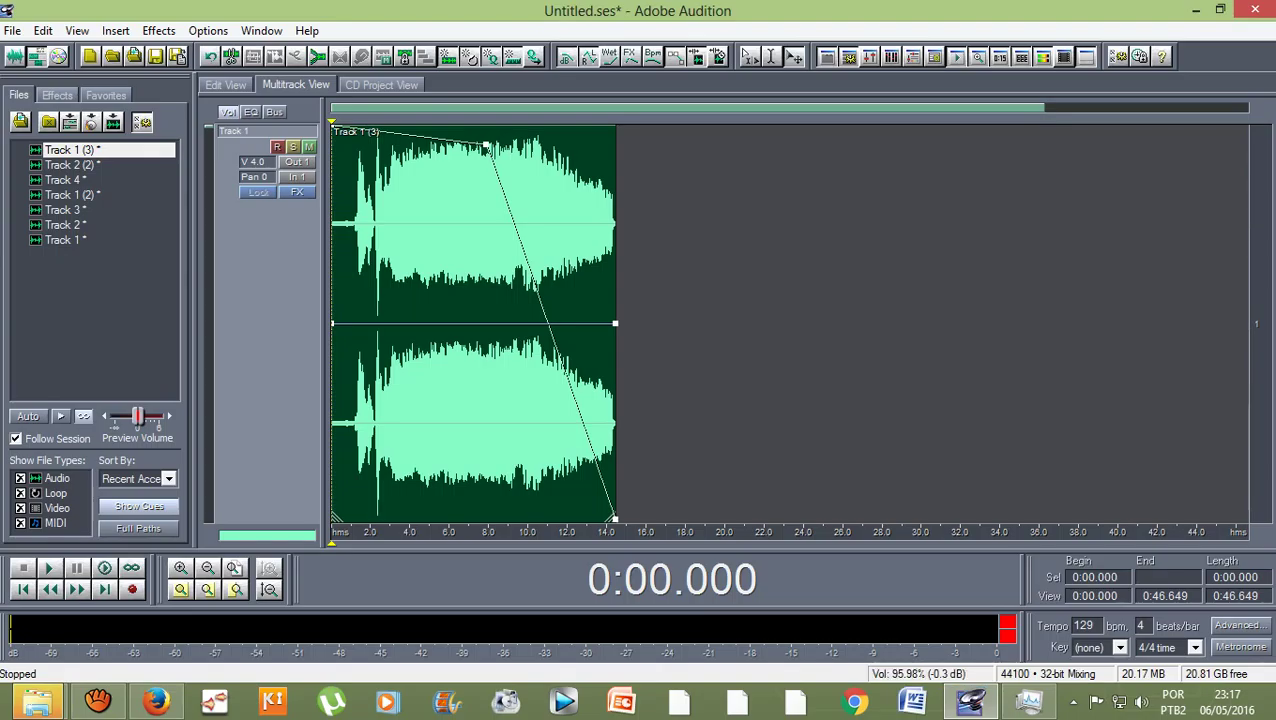
# Add a fade-in to the clip's volume envelope, rising from silence at about 0.5 s to 100% at about 6.2 s.
pyautogui.moveTo(486, 146); pyautogui.dragTo(453, 127)
pyautogui.click(486, 147)
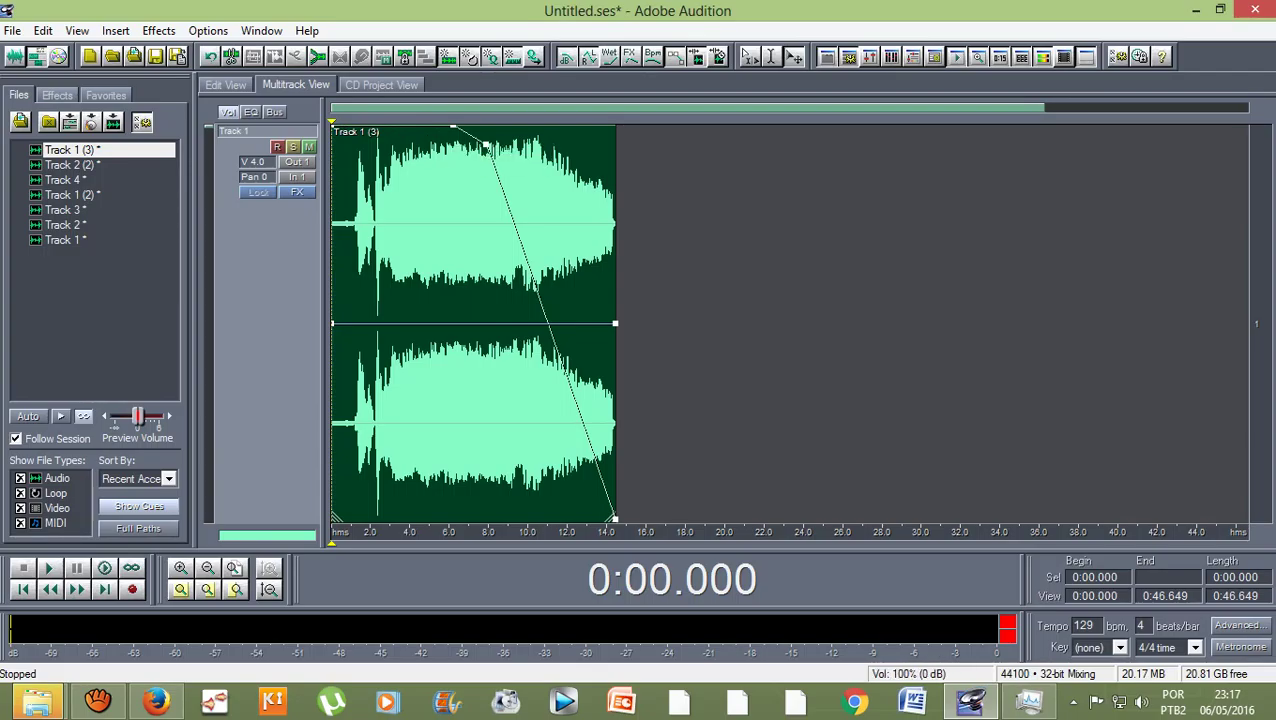
pyautogui.moveTo(393, 127); pyautogui.dragTo(393, 128)
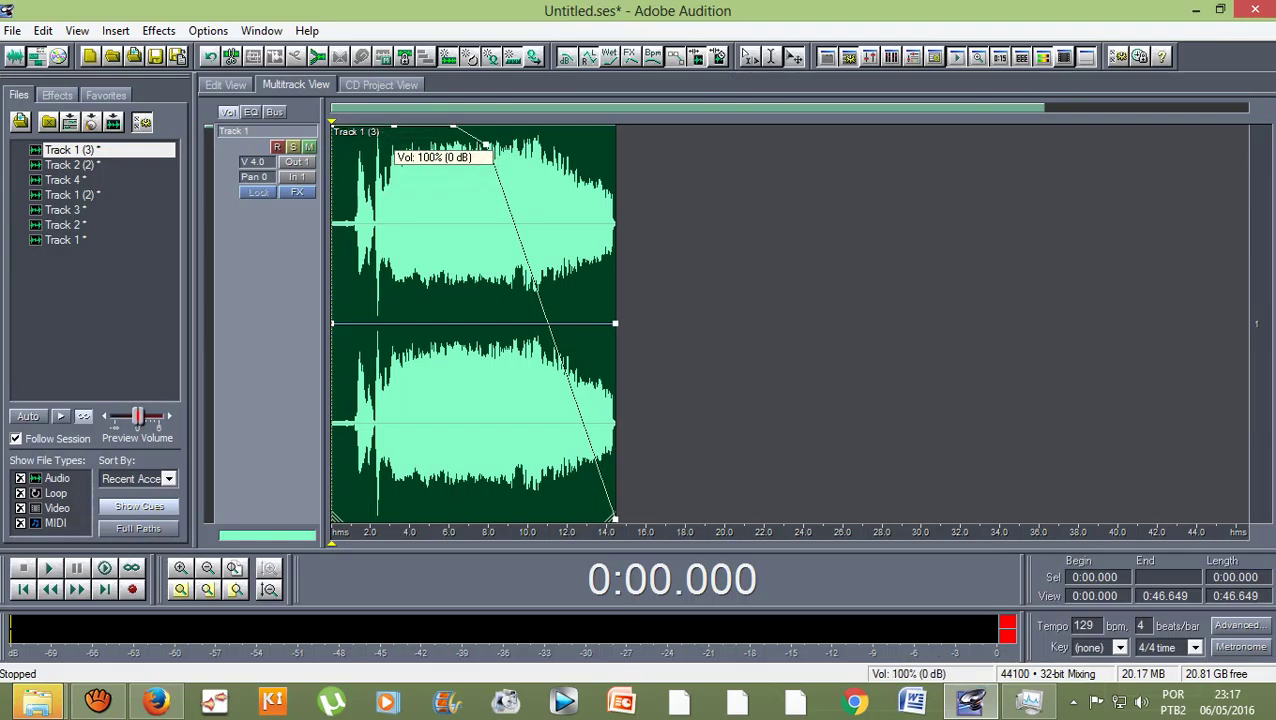
pyautogui.moveTo(393, 128); pyautogui.dragTo(338, 519)
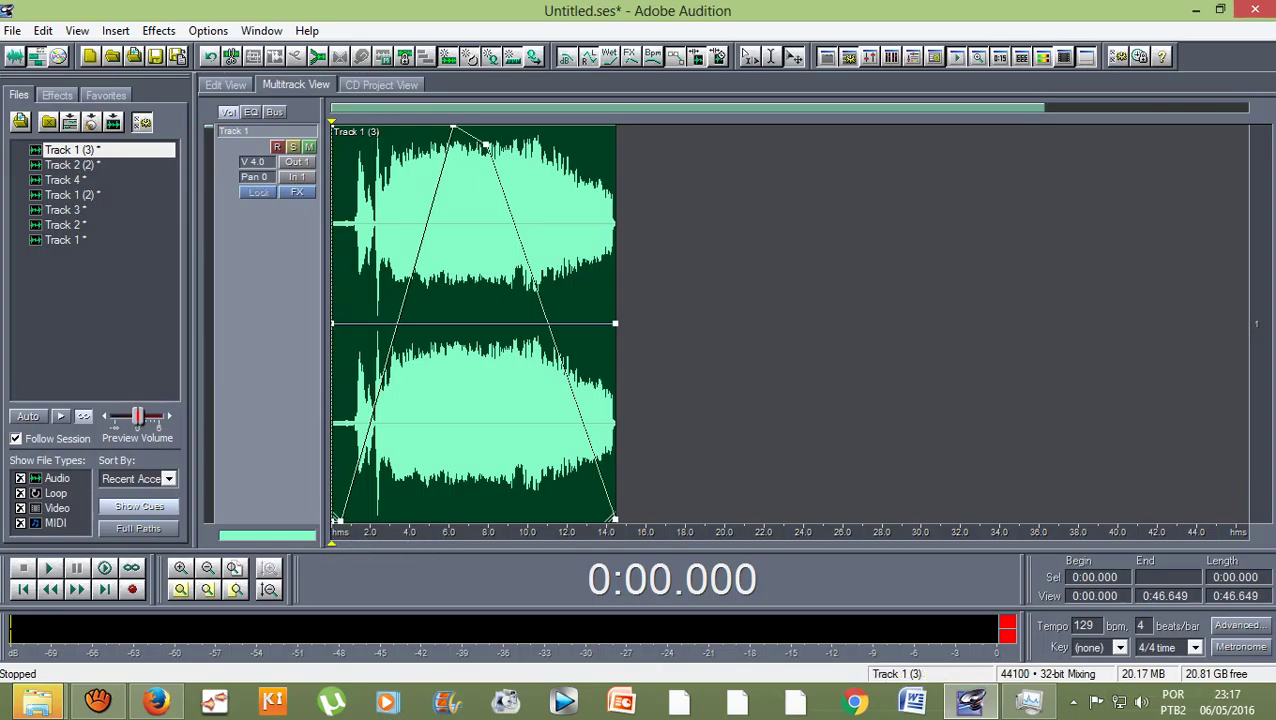
# Move the fade-out's starting point on the volume envelope to 100% at about 6.8 s.
pyautogui.scroll(3, 453, 323)
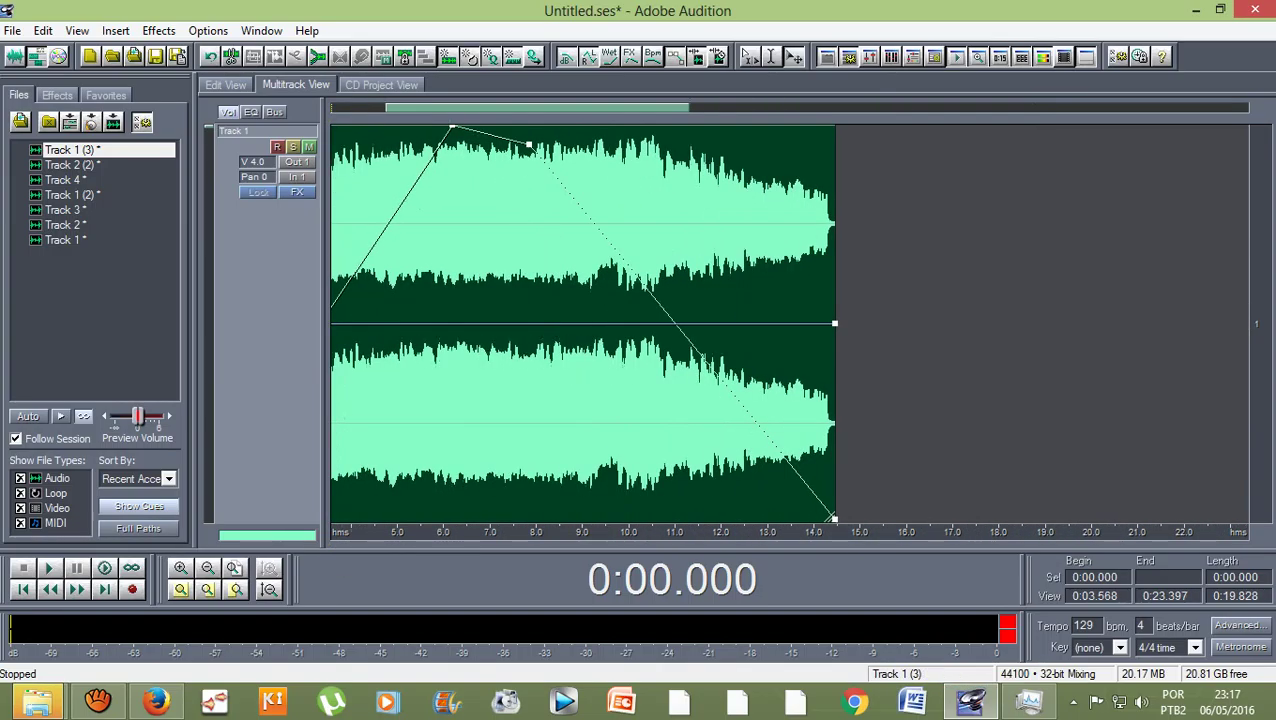
pyautogui.moveTo(453, 107); pyautogui.dragTo(398, 107)
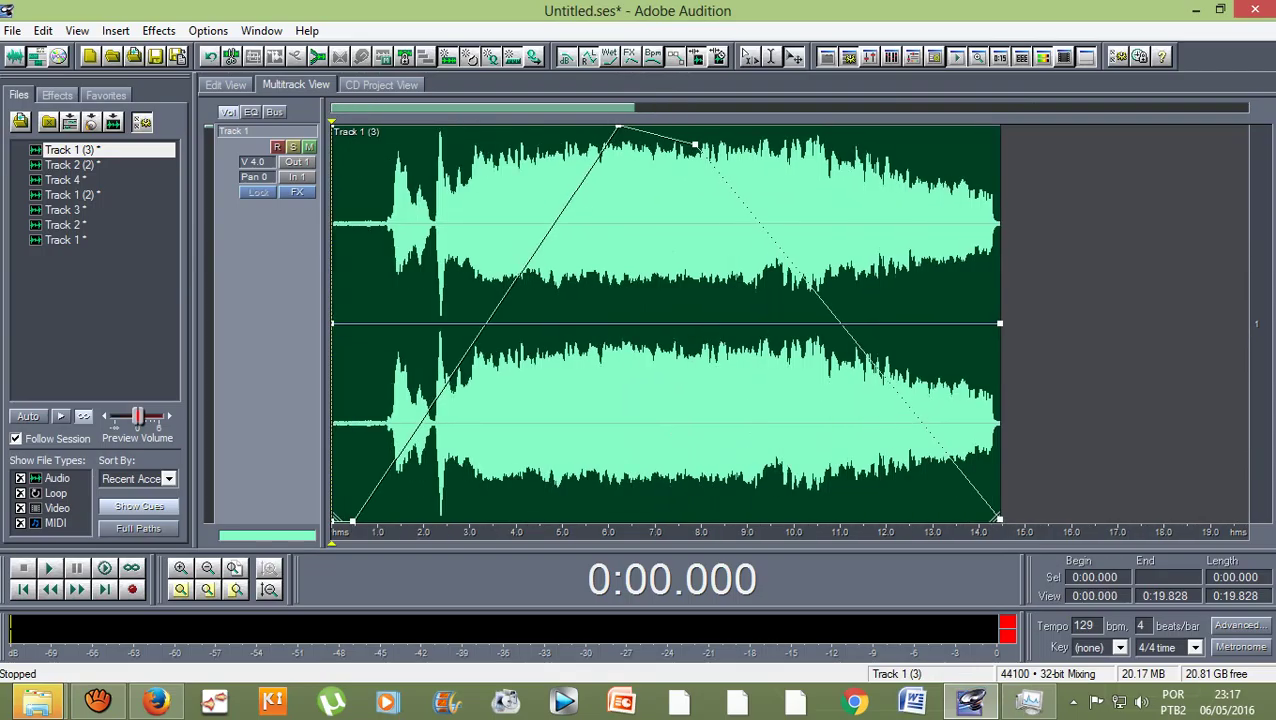
pyautogui.moveTo(695, 144); pyautogui.dragTo(644, 127)
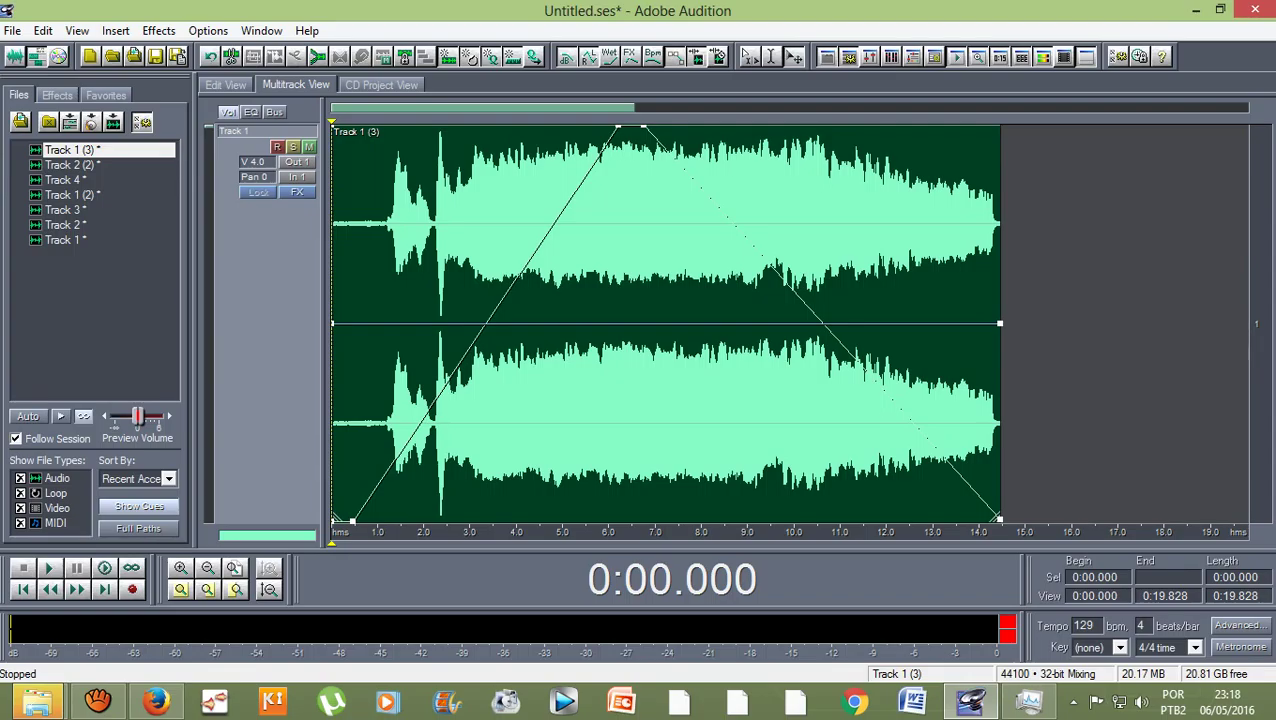
# Play the faded clip from the start to its end, then check its source waveform and return to the multitrack session.
pyautogui.press('space')
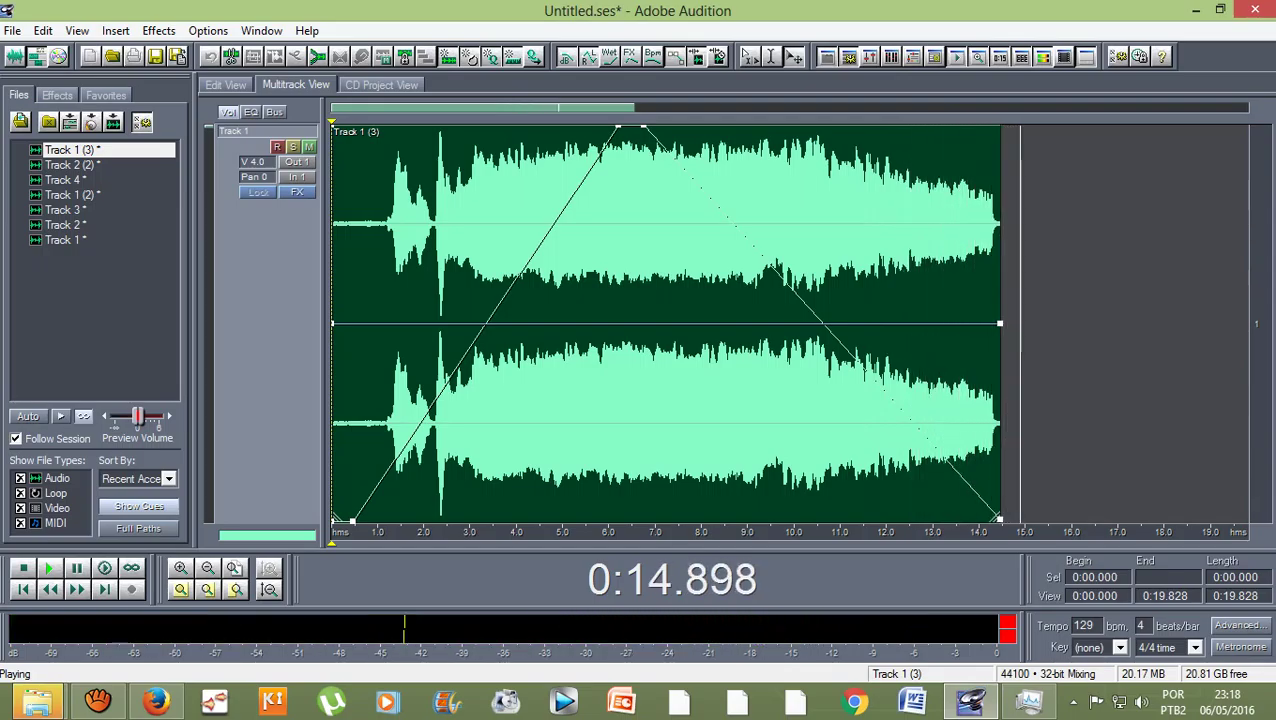
pyautogui.press('space')
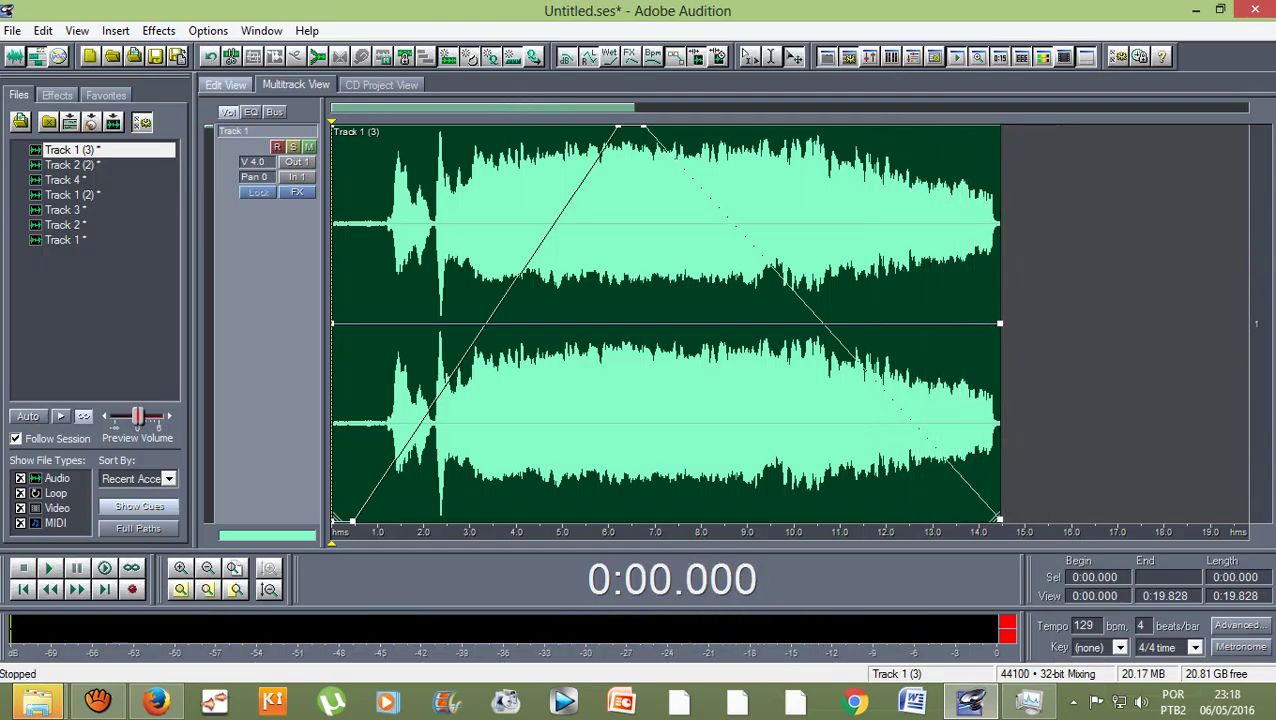
pyautogui.click(225, 84)
pyautogui.click(295, 84)
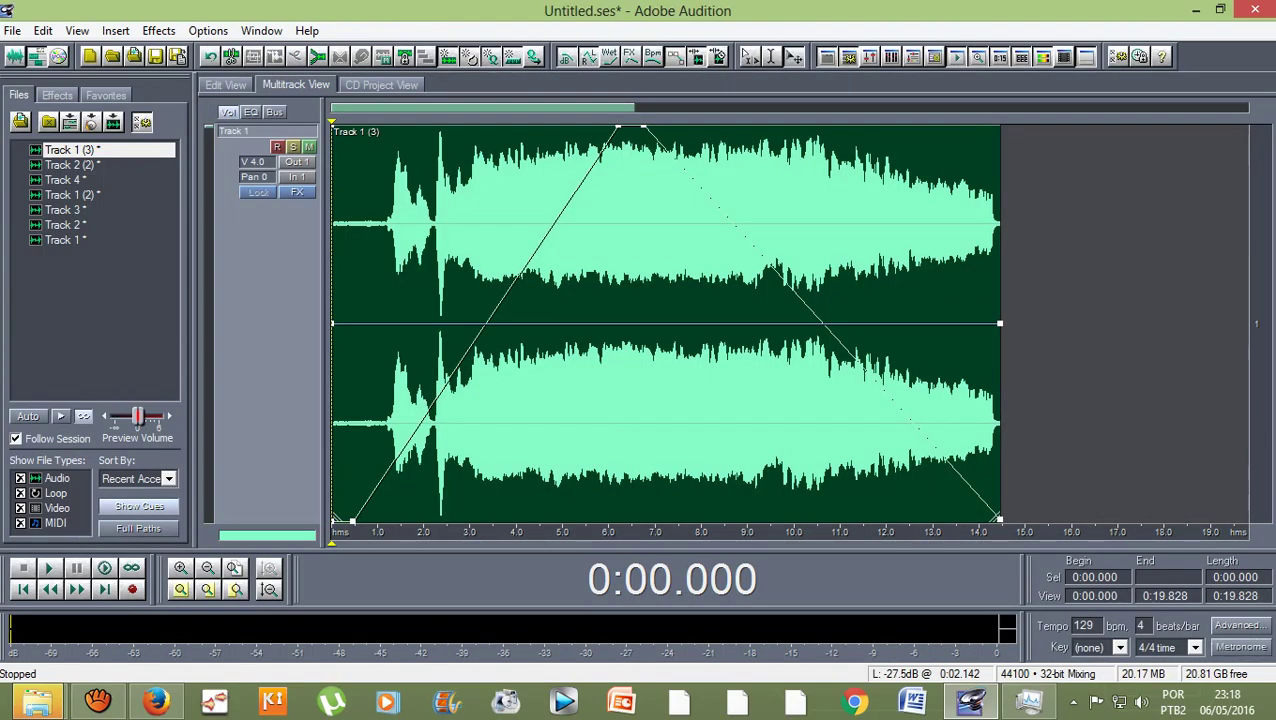
# Show the full one-minute session with four tracks and switch to aTube Catcher.
pyautogui.scroll(-3, 665, 323)
pyautogui.hotkey('alt', 'Down')
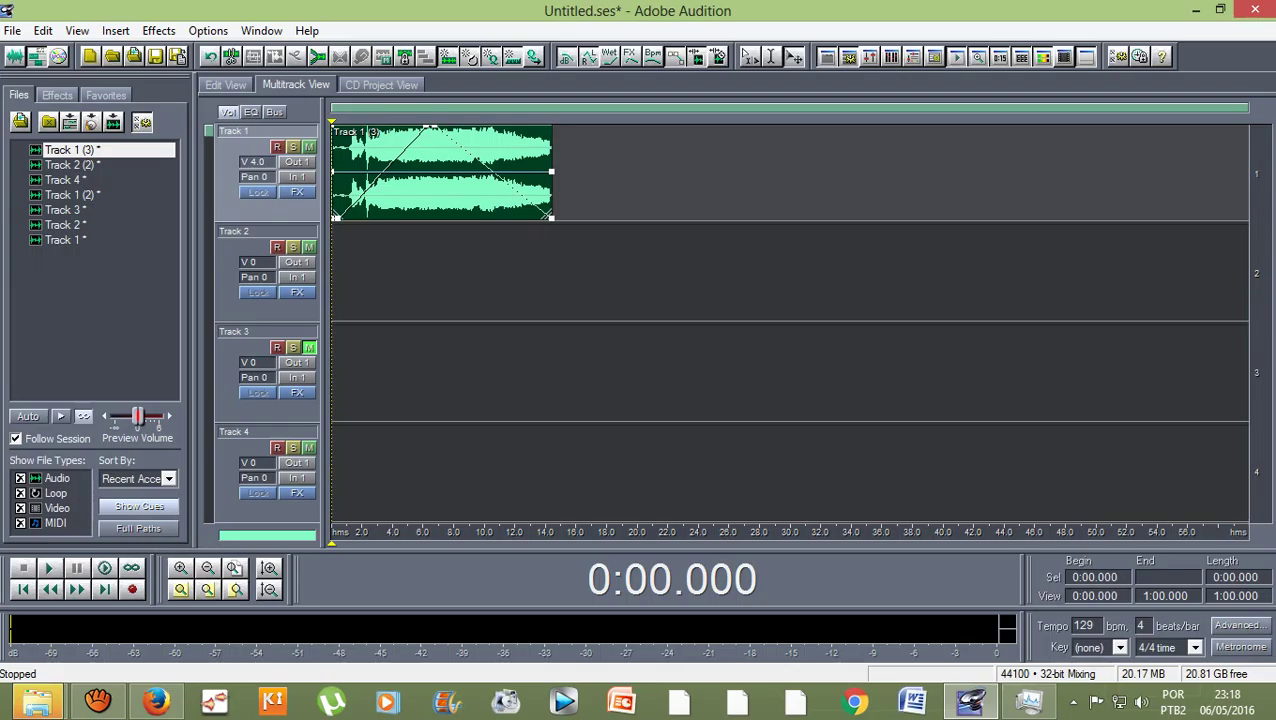
pyautogui.click(98, 703)
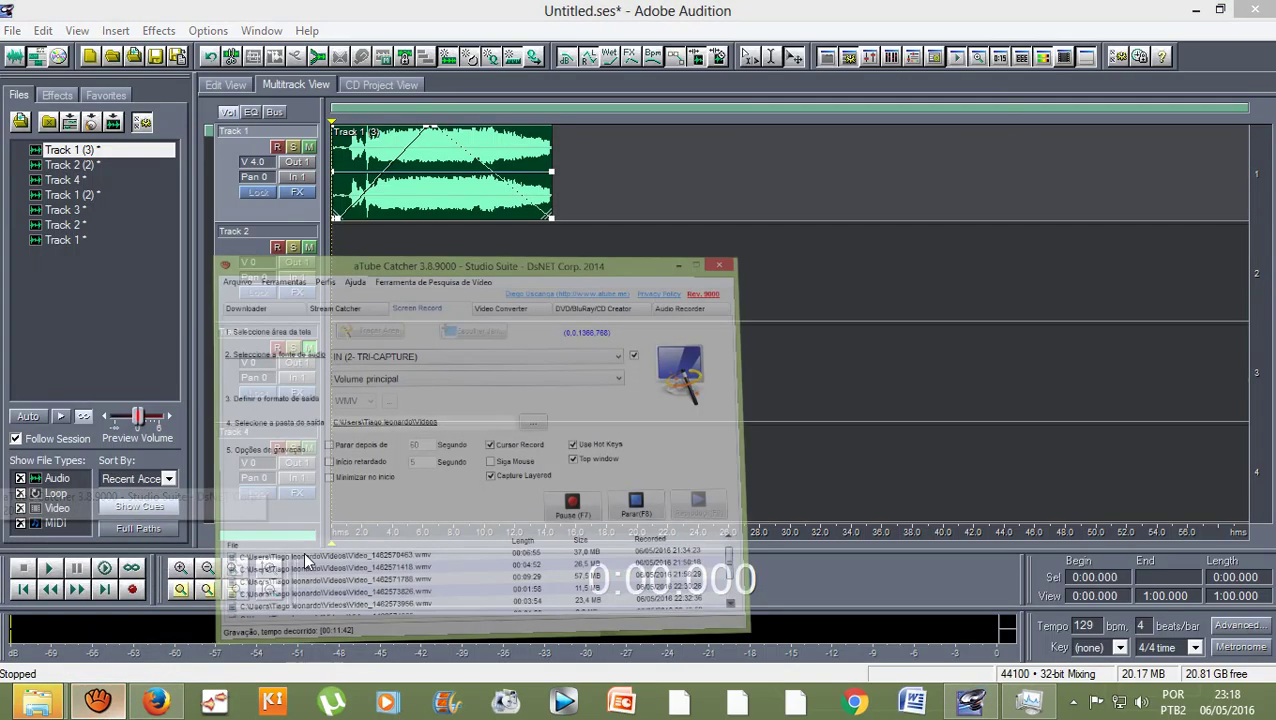